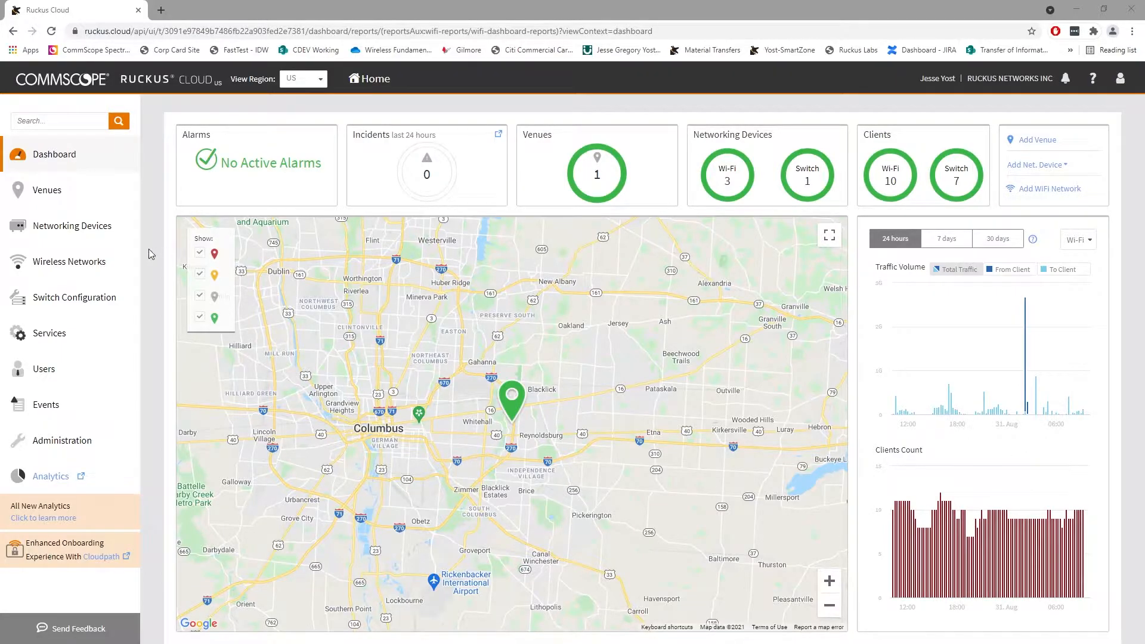
Open the networking devices page, and in the PuTTY session to 192.168.1.20 page through the switch's full running configuration with sh run
click(87, 237)
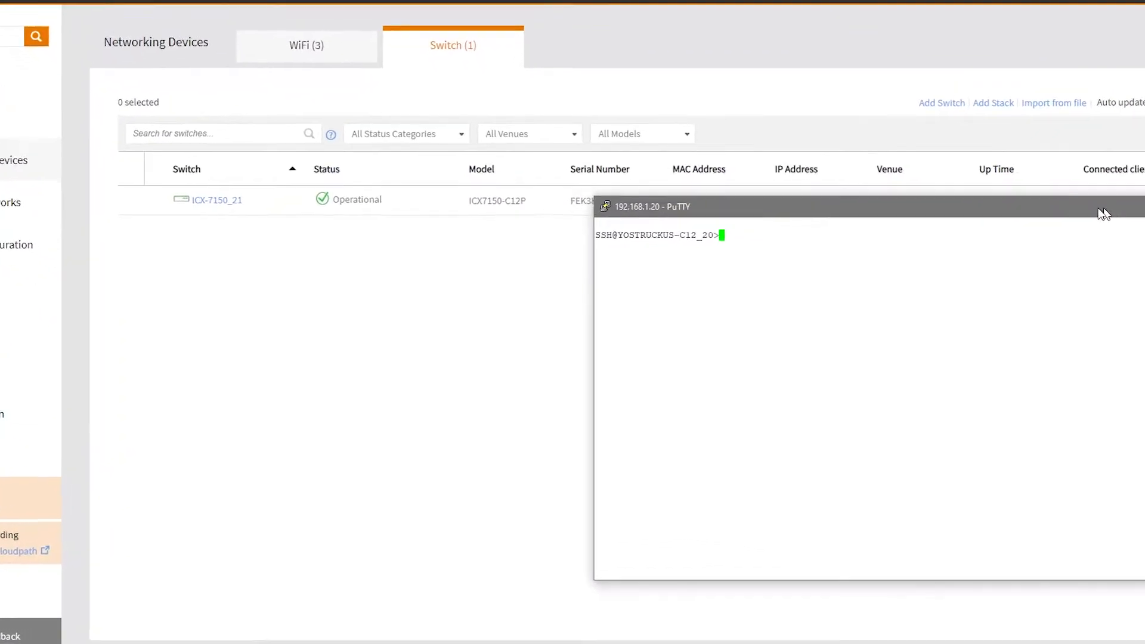
text(sh run)
key(Return)
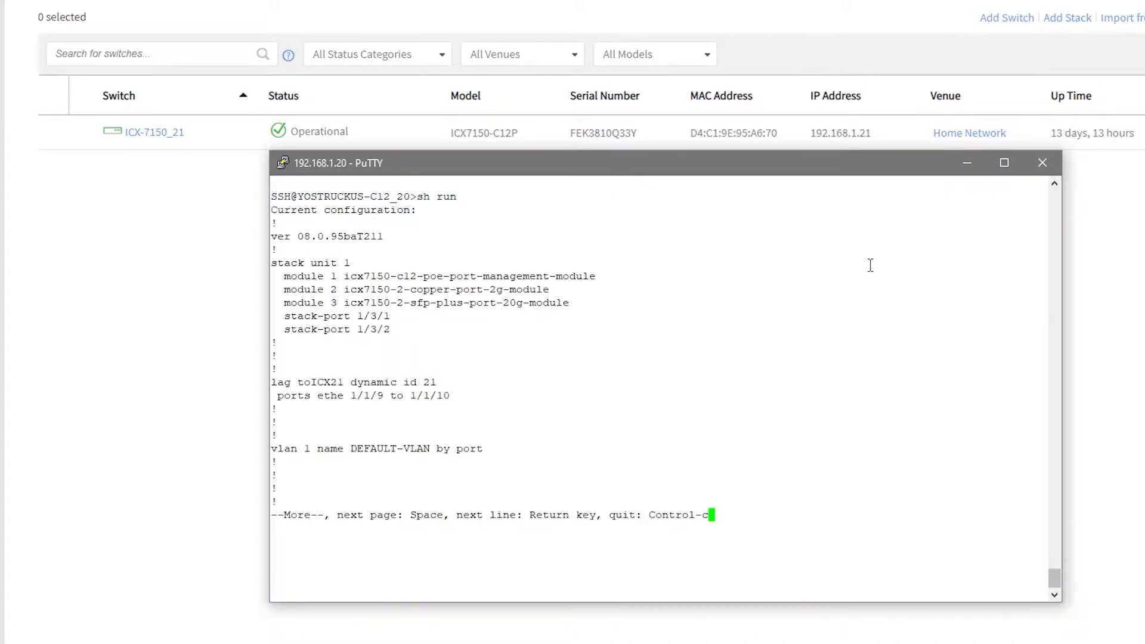
key(space)
scroll(859, 278, up, 6)
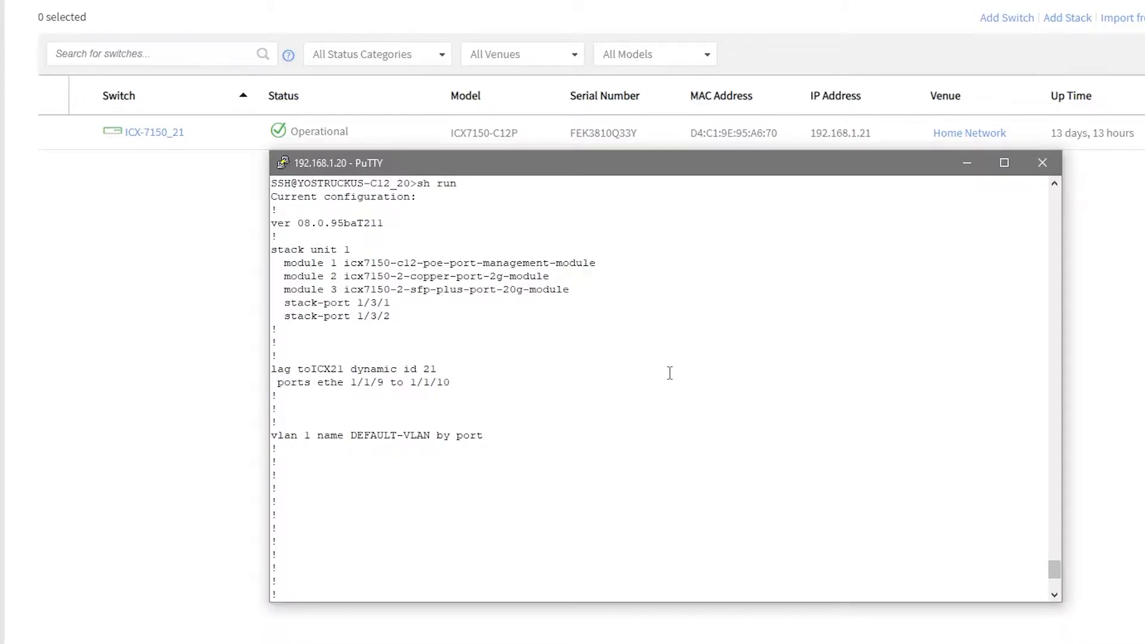
scroll(670, 373, down, 6)
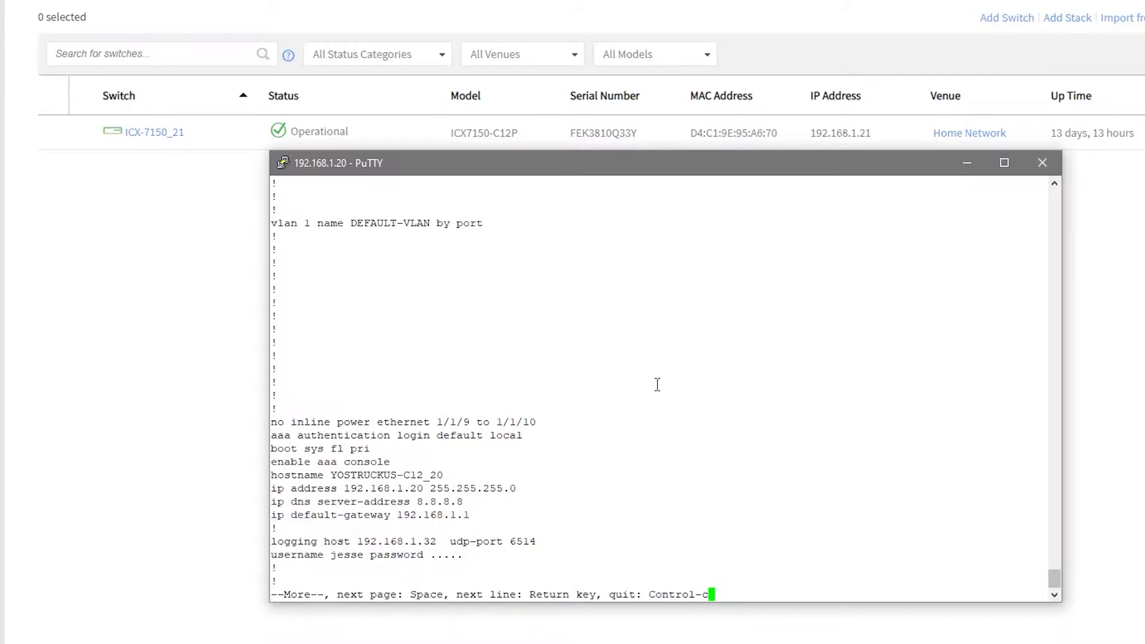
key(space)
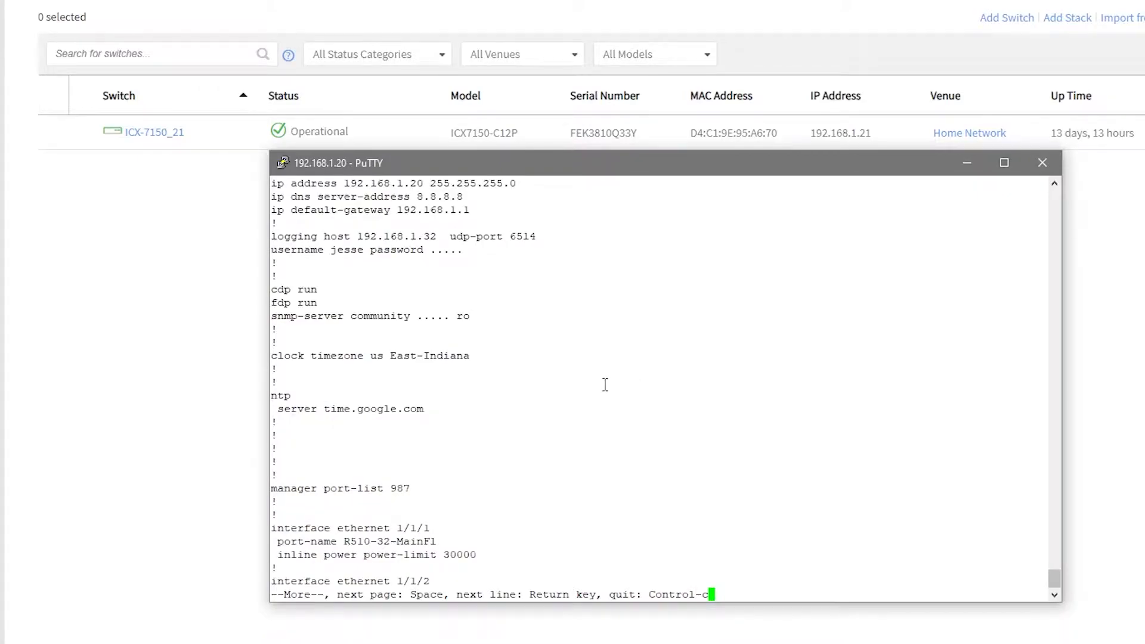
key(space)
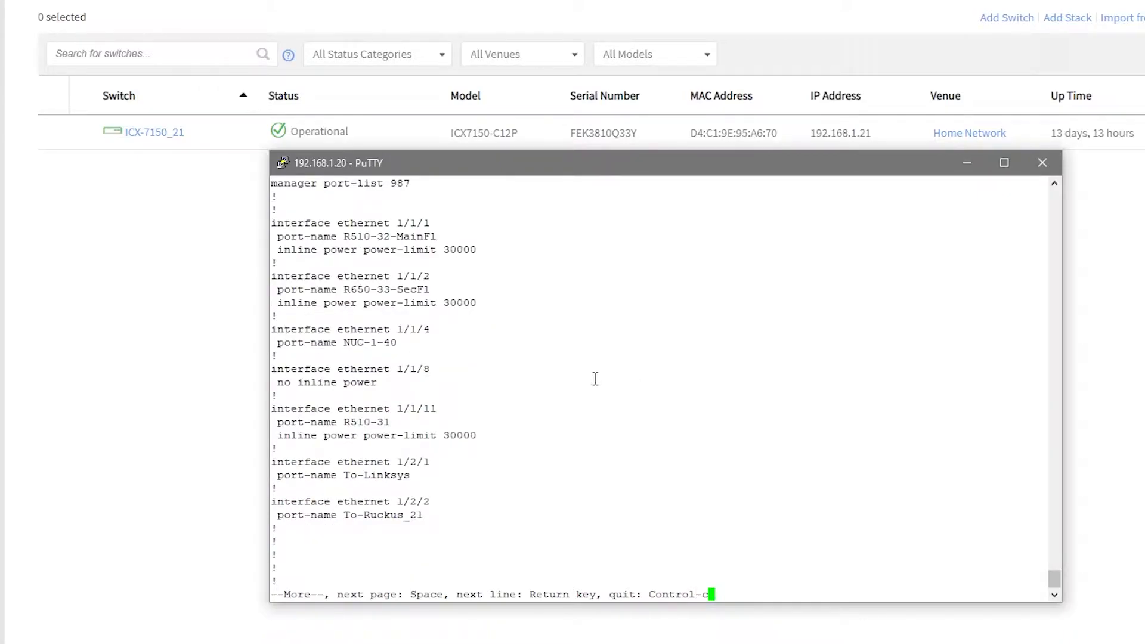
key(space)
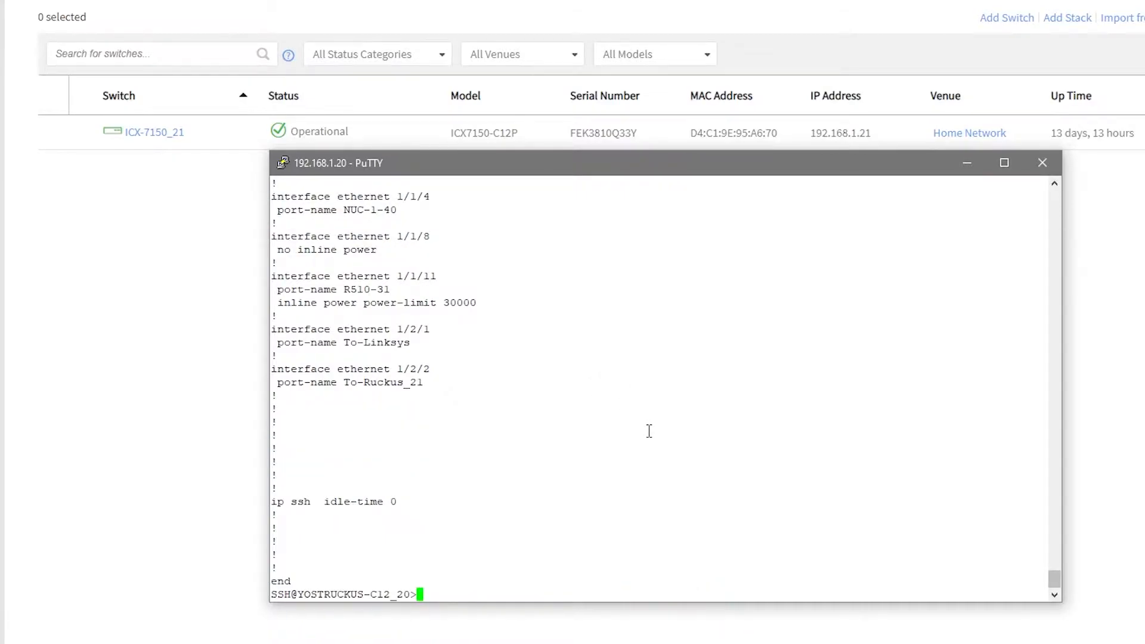
text(sh ver)
key(Return)
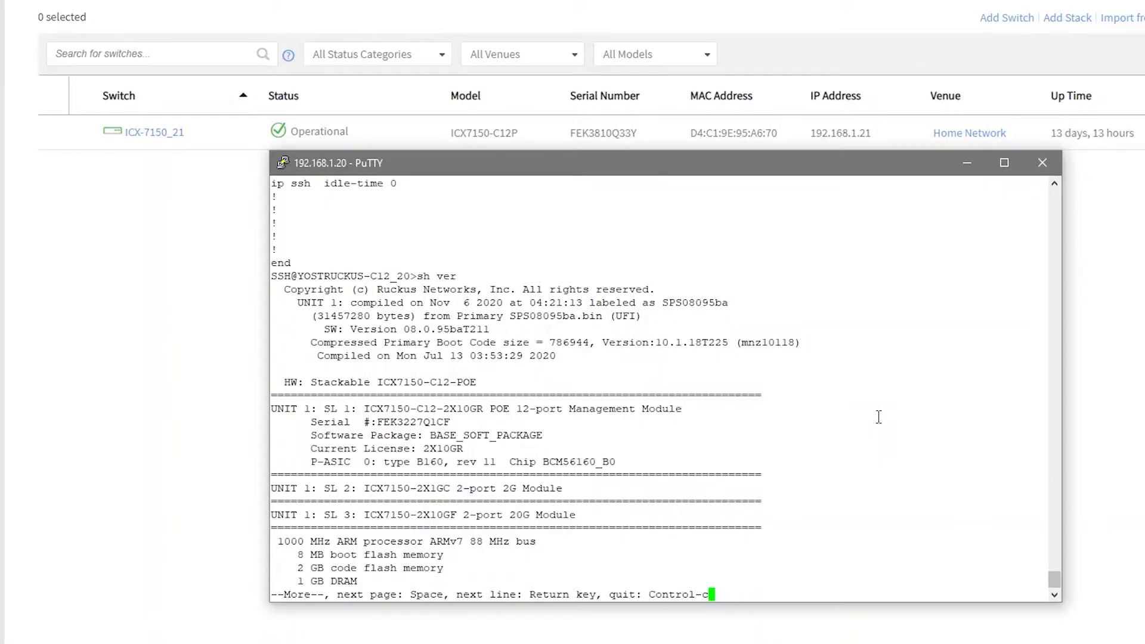
key(space)
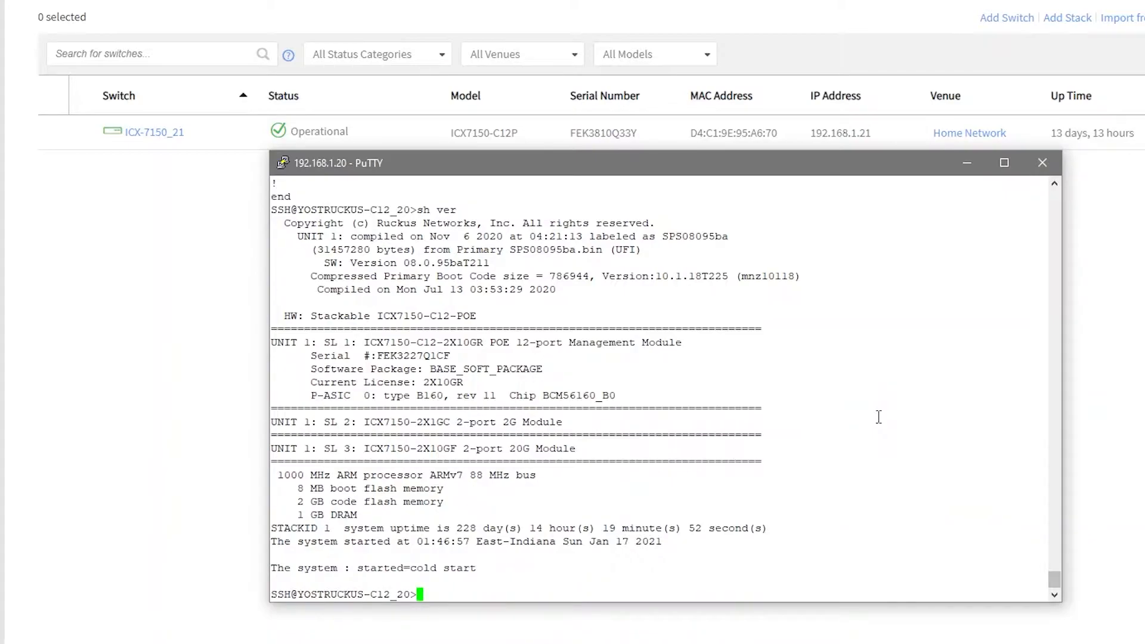
text(ping www.google.com)
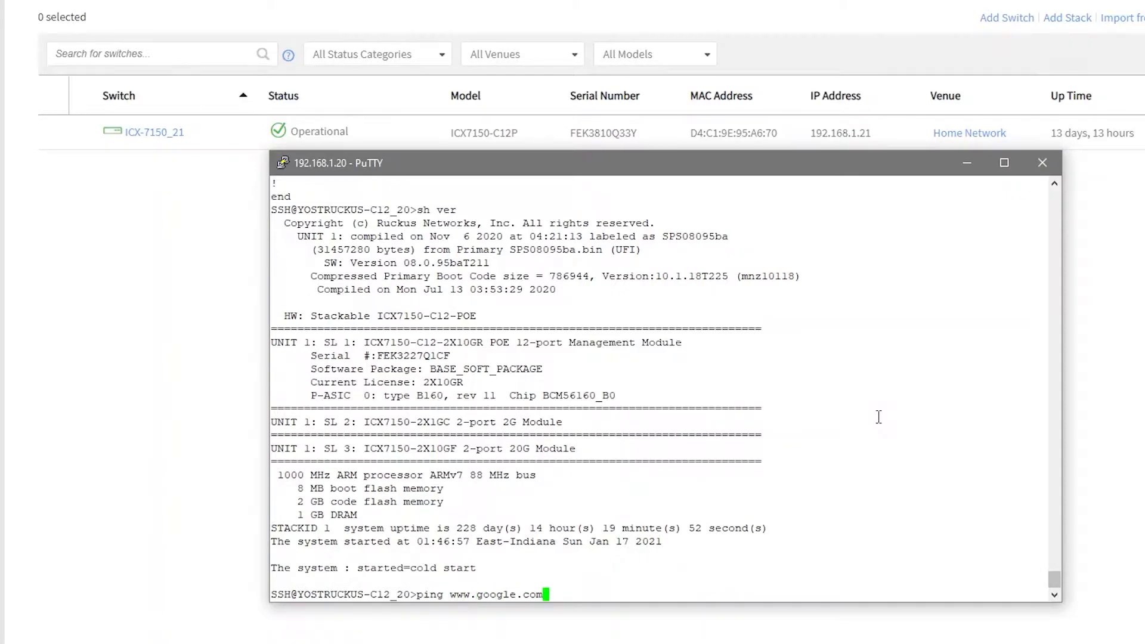
key(Return)
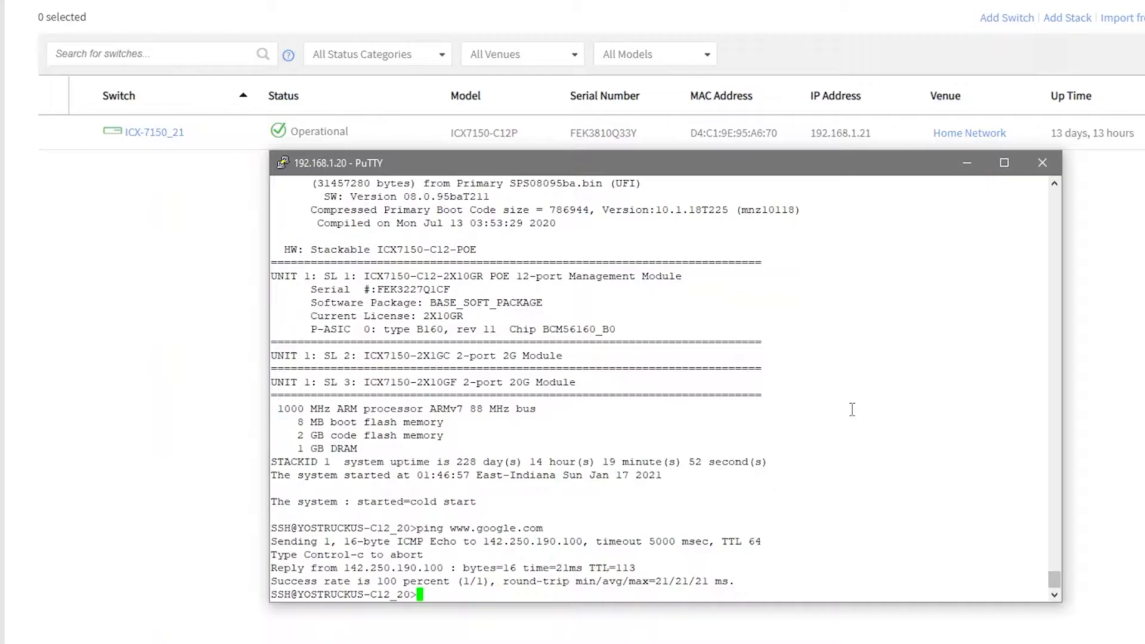
Display the running configuration again as far as the manager section, and quit the listing there
text(sh run)
key(Return)
key(space)
key(space)
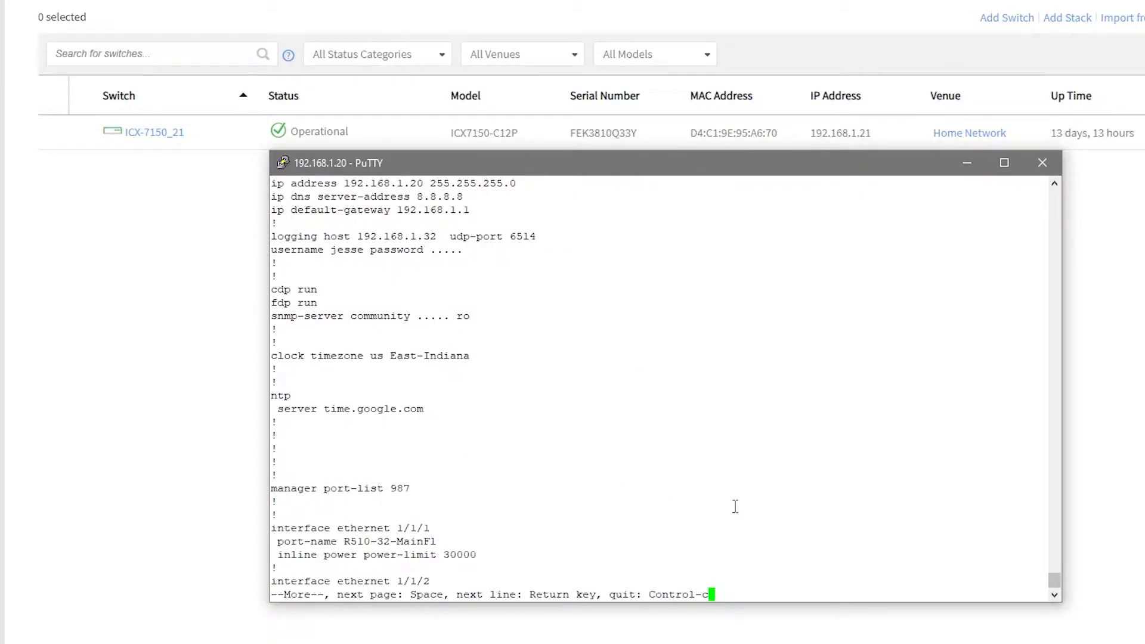
key(ctrl+c)
Enter privileged mode and the terminal configuration mode, and enable cloud registration with the manager registrar command
text(en)
key(Return)
text(config t)
key(Return)
text(manager reg)
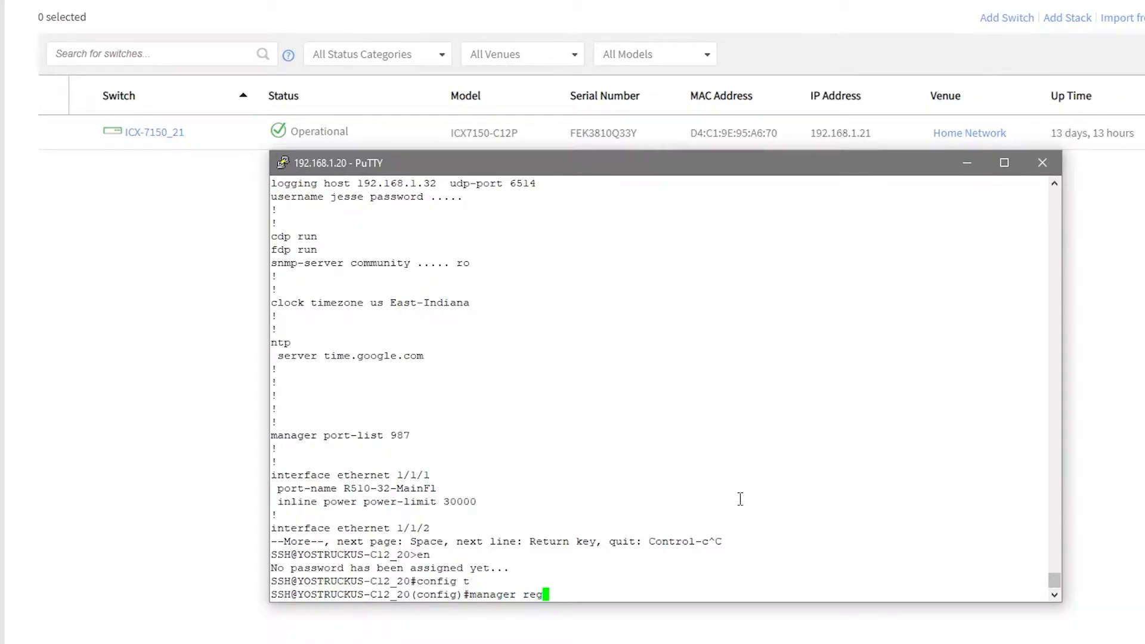
key(Tab)
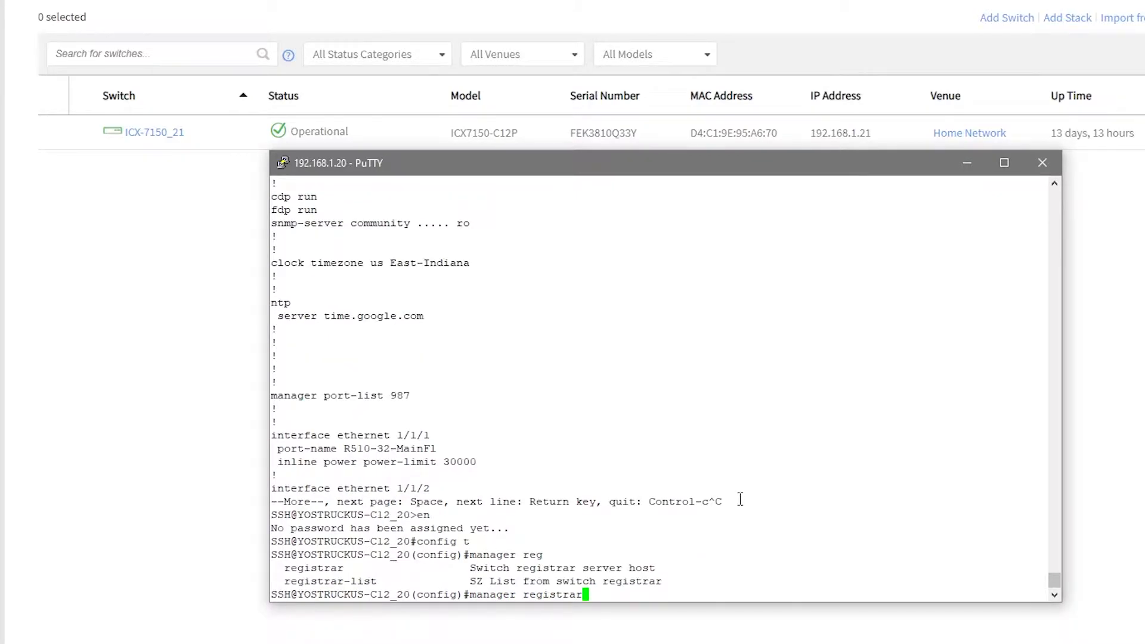
key(Return)
key(Return)
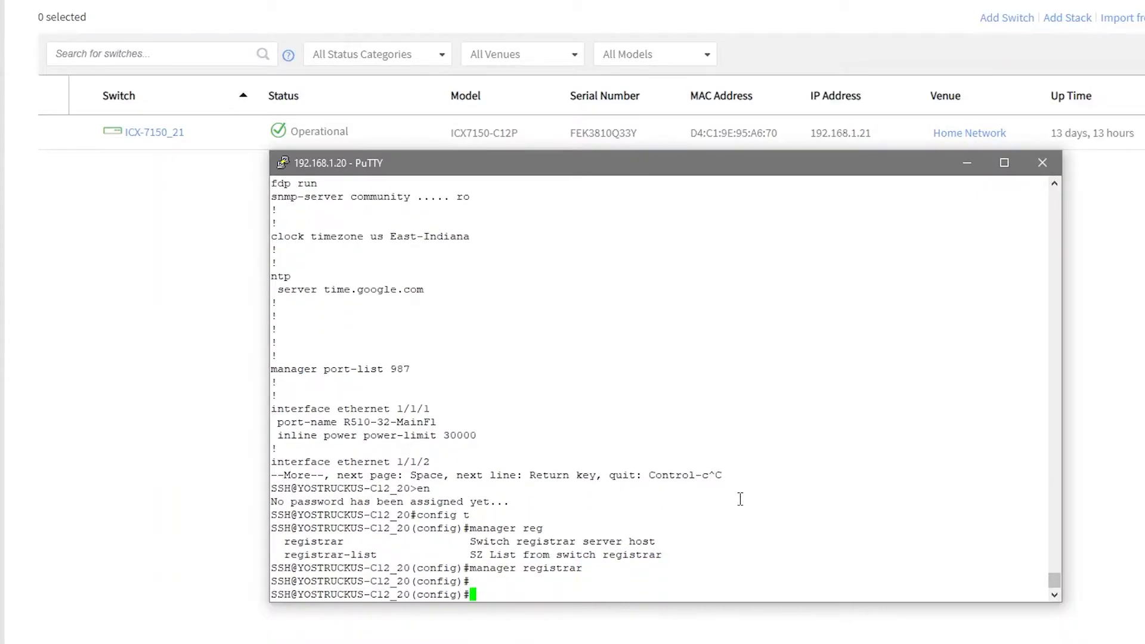
Check the running configuration for the manager registrar entry and save the configuration with wr mem
text(sh run)
key(Return)
key(space)
key(space)
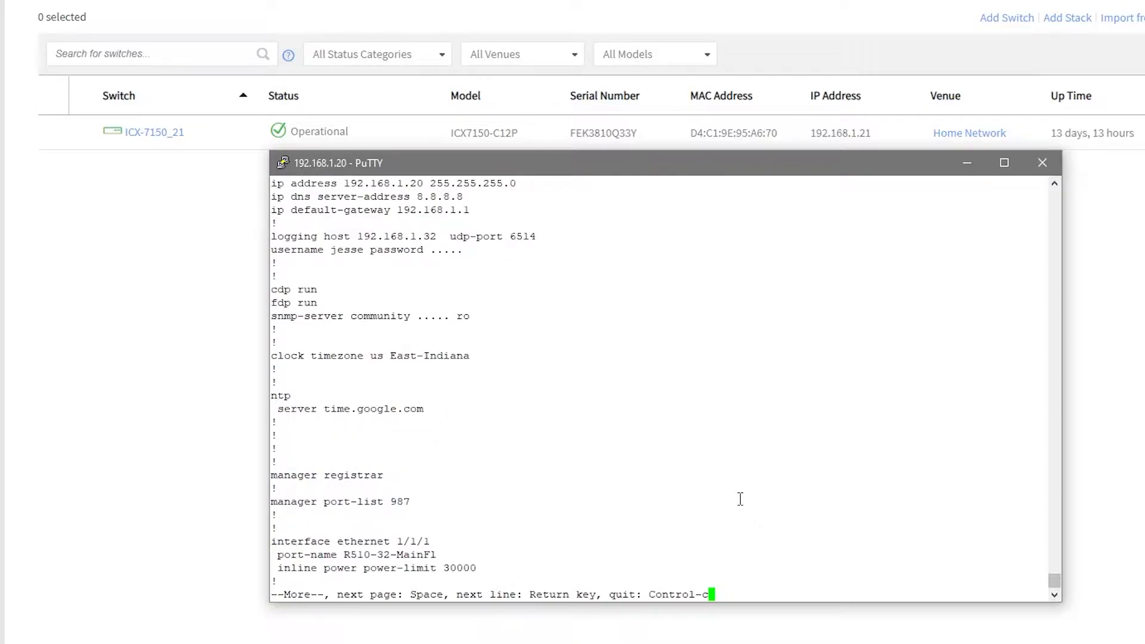
key(ctrl+c)
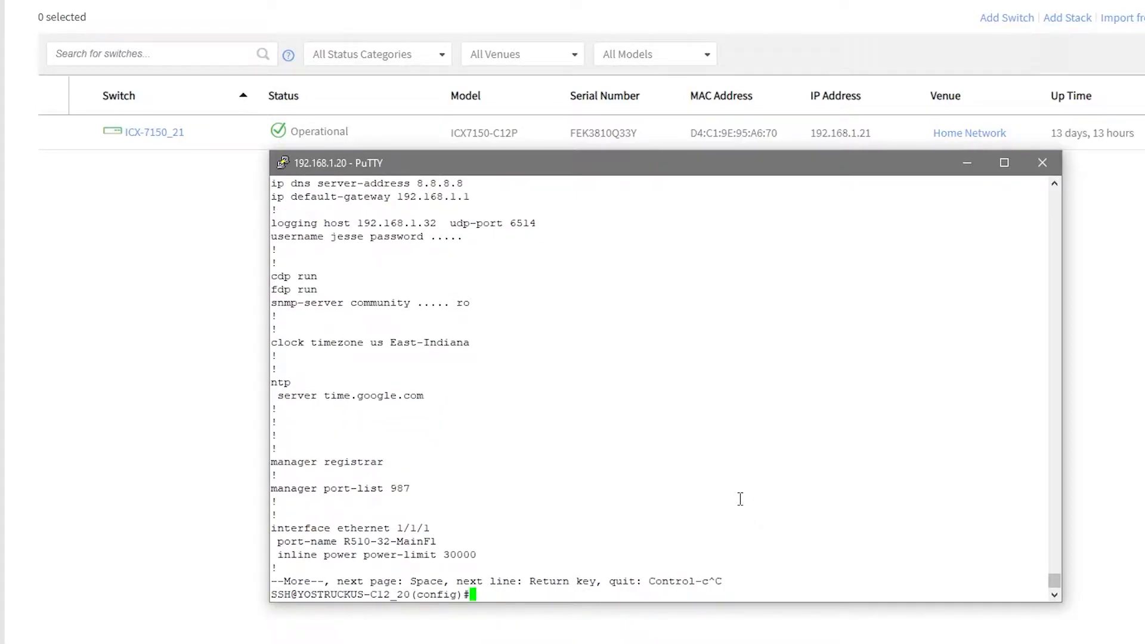
text(wr mem)
key(Return)
Show the switch's version information with sh ver and copy its serial number
text(sh v)
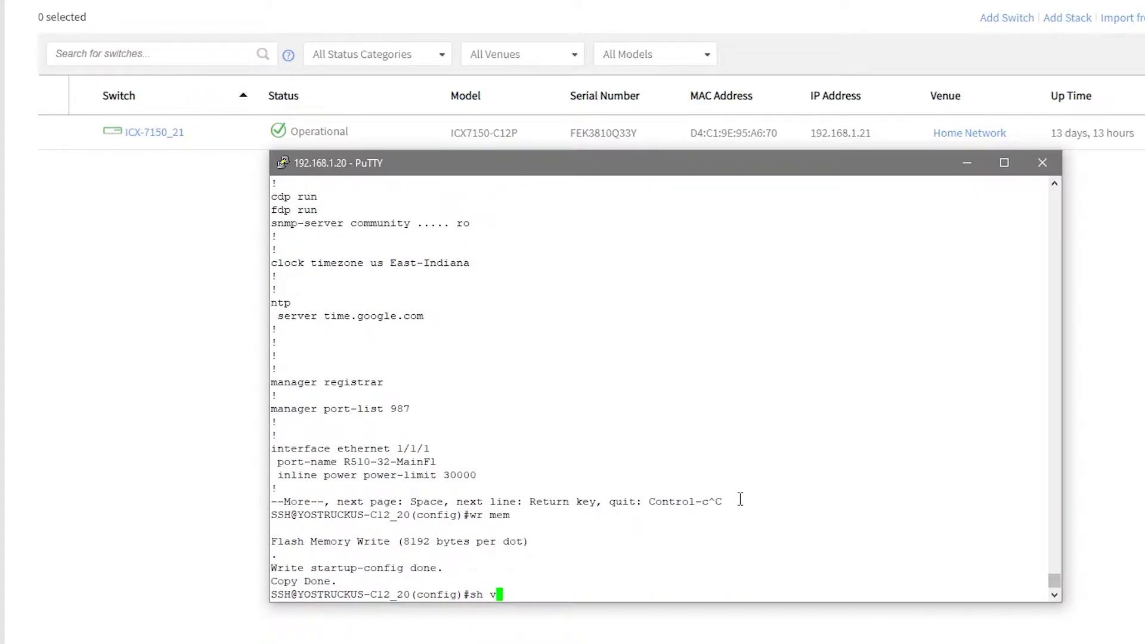
text(er)
key(Return)
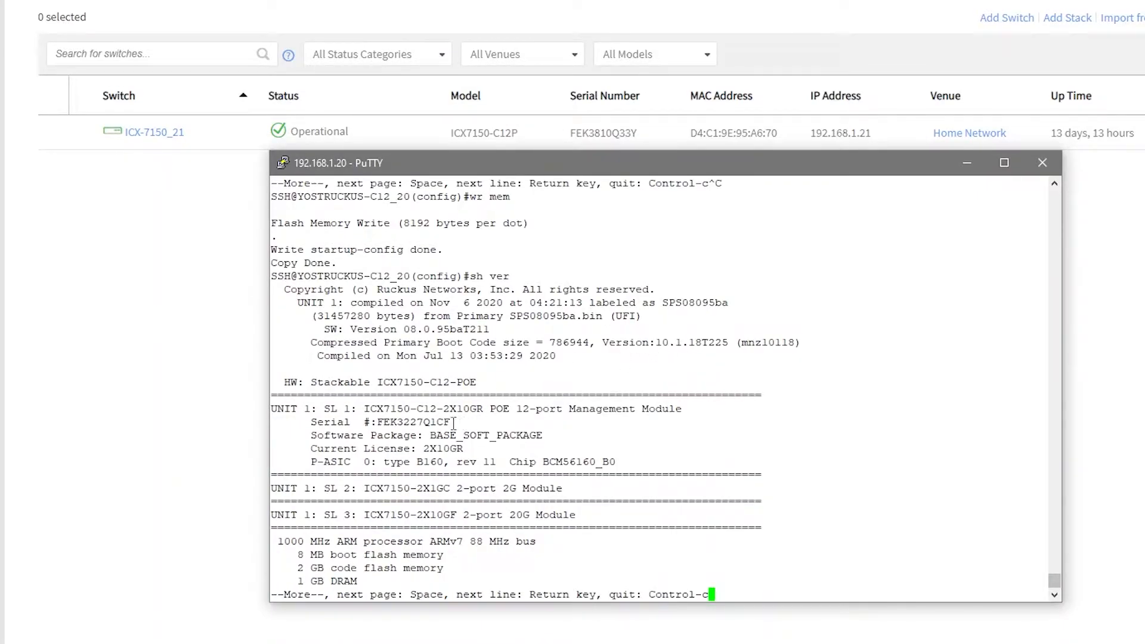
drag(451, 423, 382, 427)
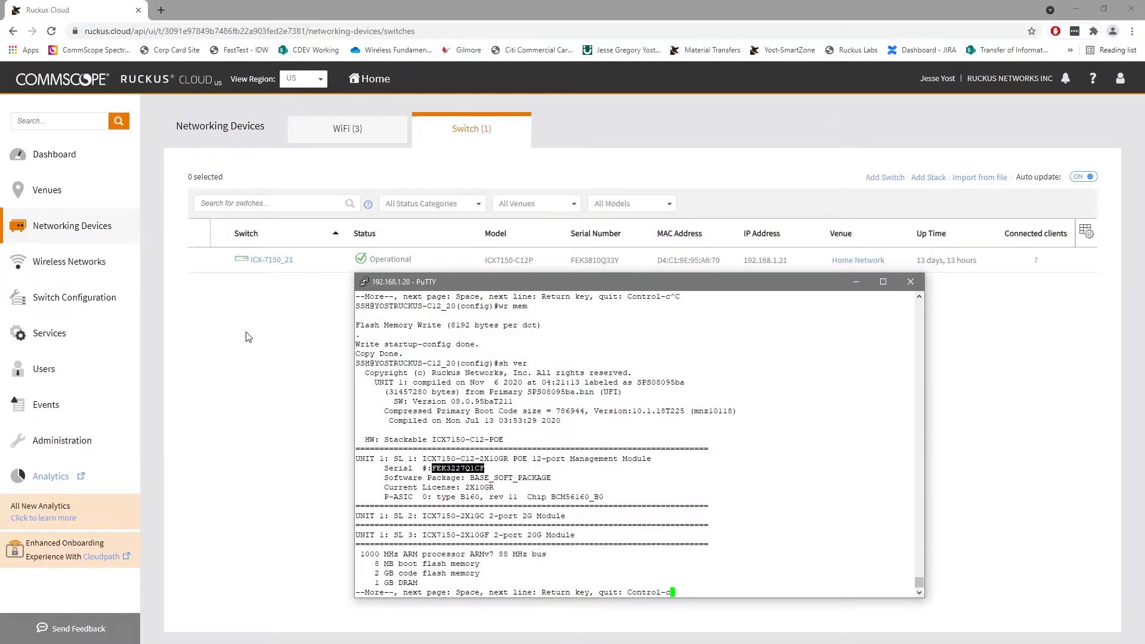
Switch to RUCKUS Cloud in the browser, start adding a switch to the Home Network venue and paste the copied serial number
click(251, 335)
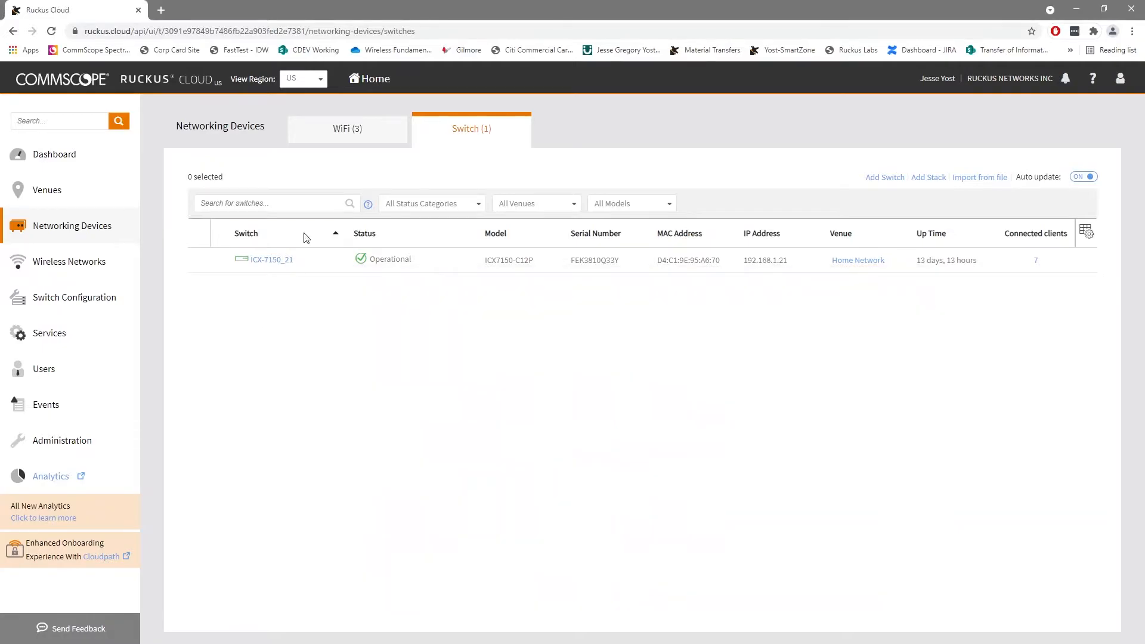
click(881, 181)
click(575, 290)
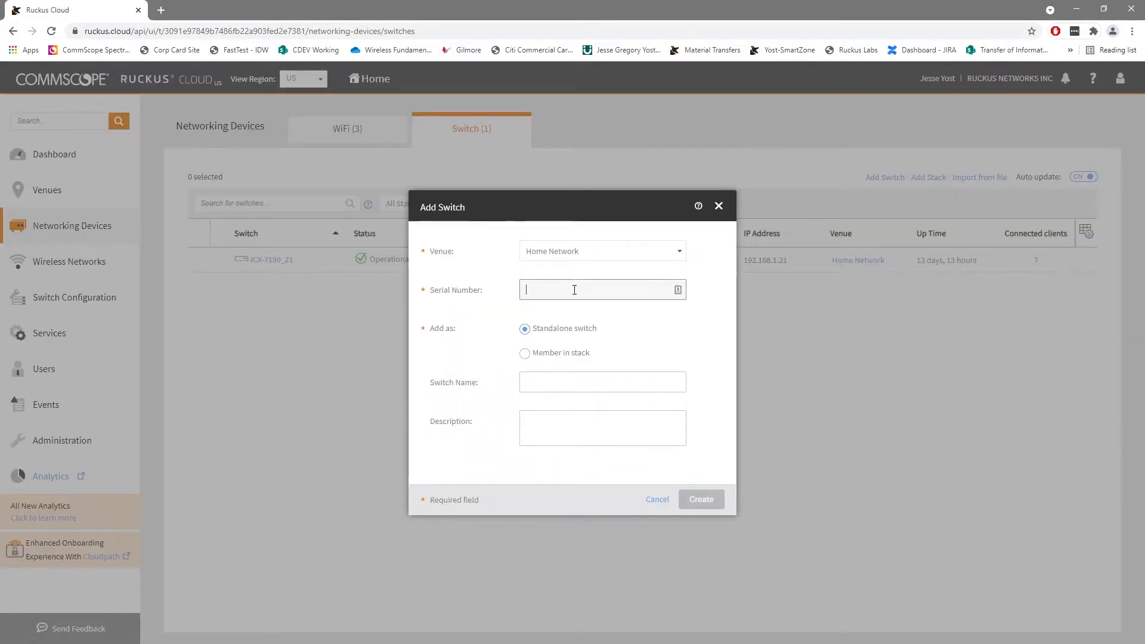
right_click(521, 290)
click(594, 375)
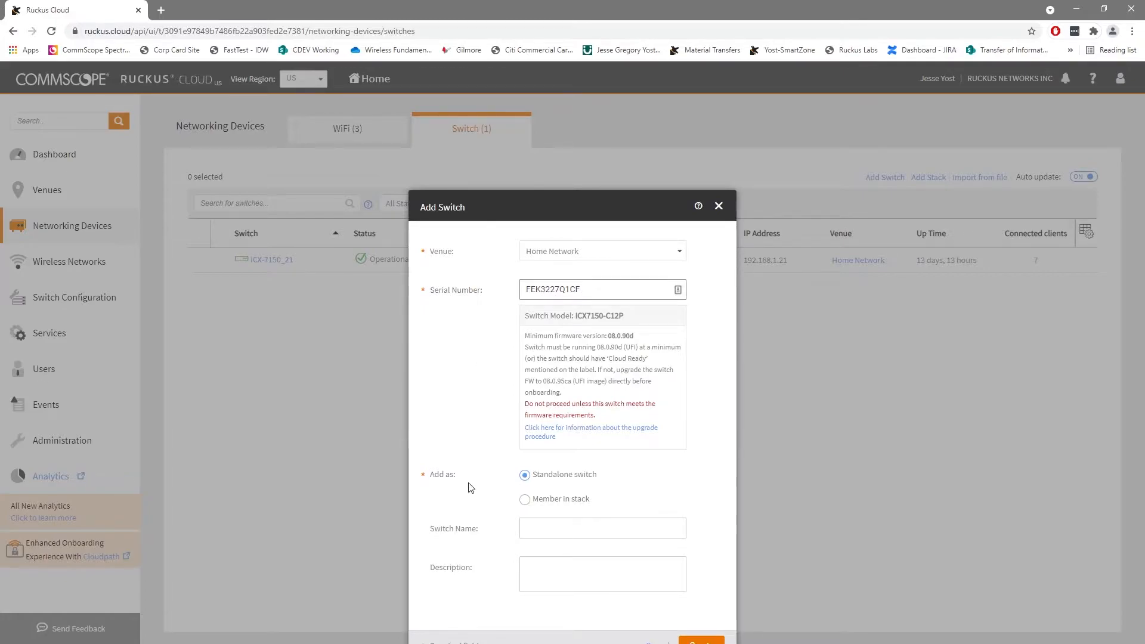
Name the standalone switch ICX7150C-20 and create it
click(536, 529)
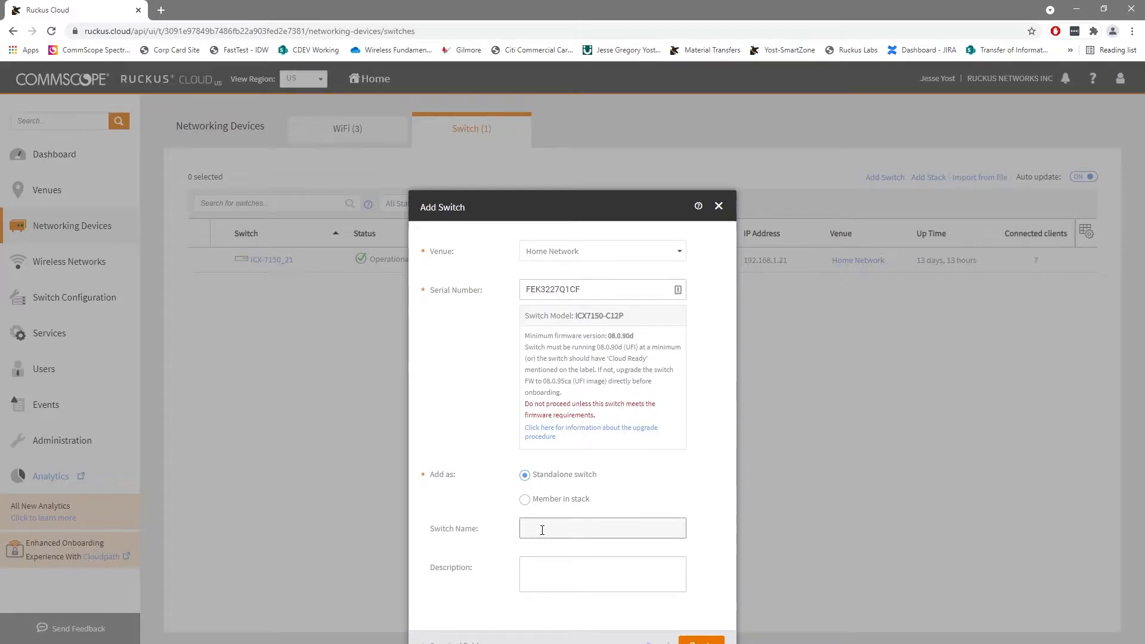
text(ICX)
text(71)
text(50)
text(_c)
key(BackSpace)
text(C-20)
drag(646, 214, 650, 188)
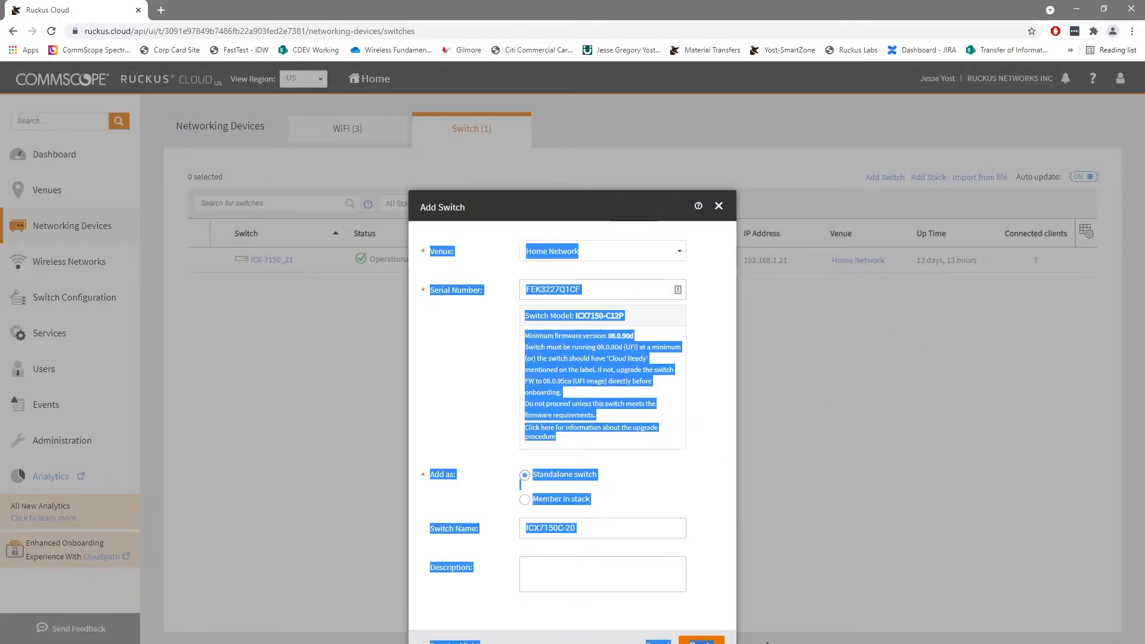
click(954, 360)
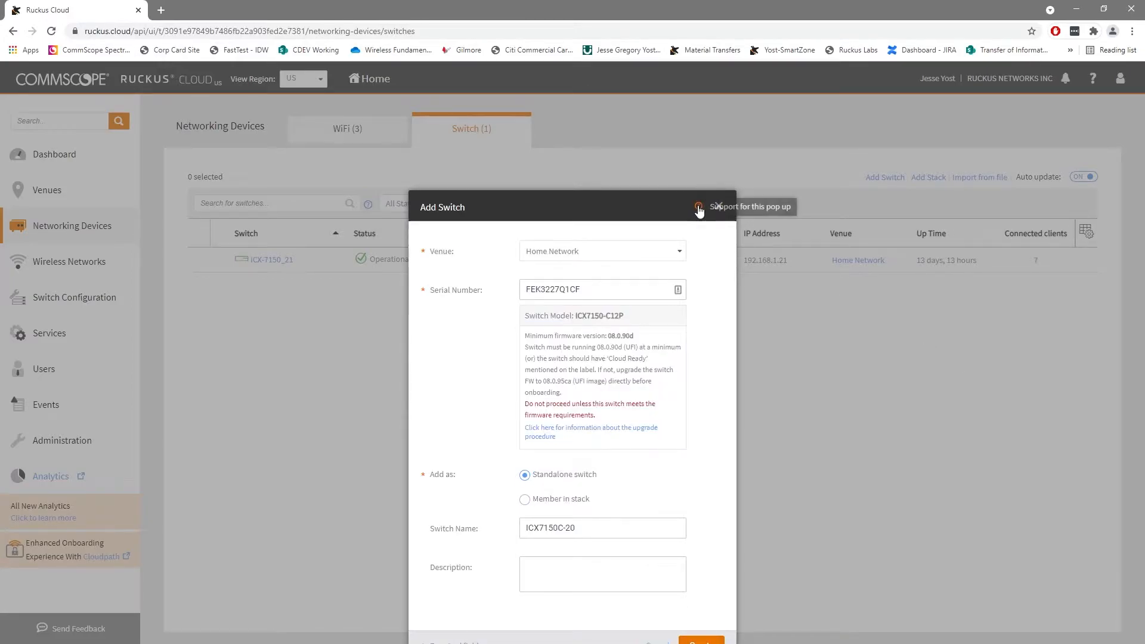
click(687, 639)
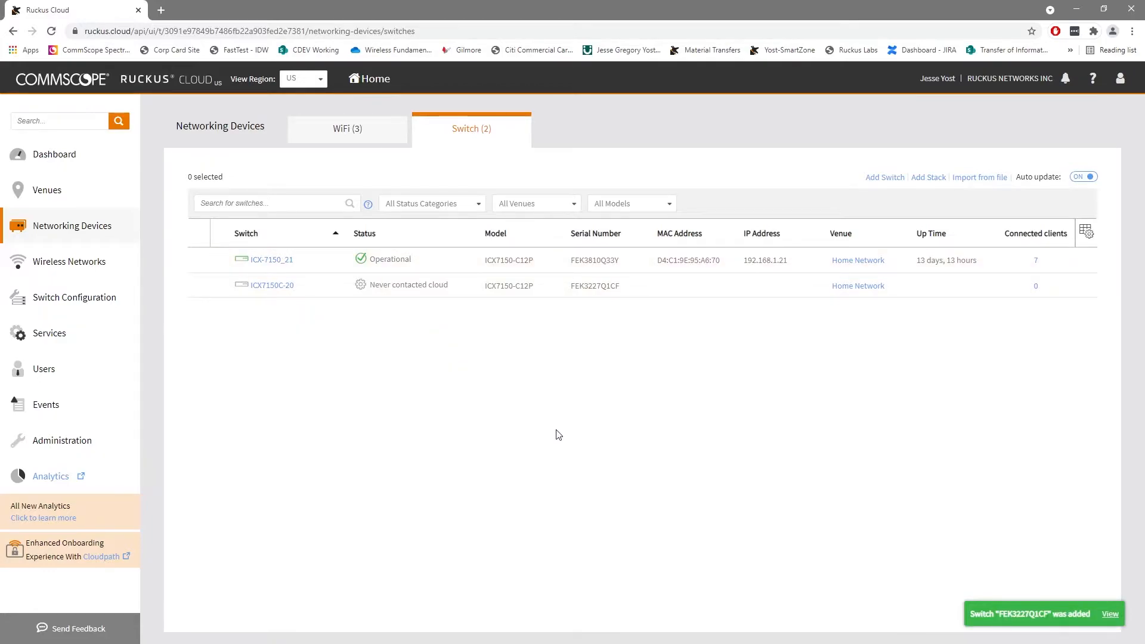
Switch to Colasoft Ping Tool, stop the ping to 192.168.1.20 and maximize the window
drag(1144, 131, 117, 205)
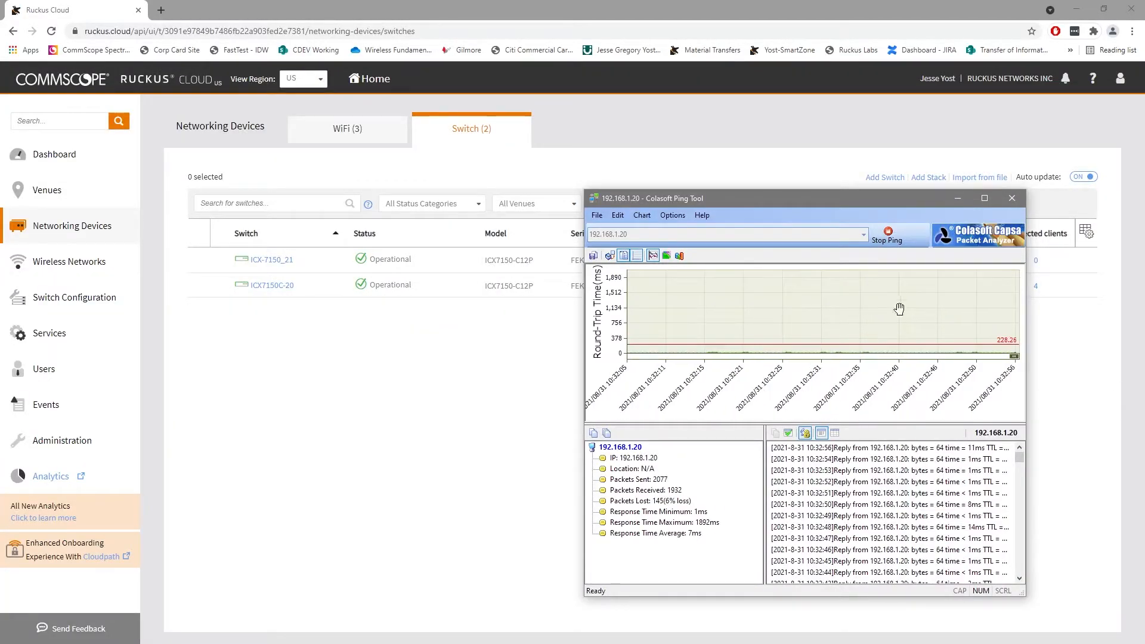
click(889, 236)
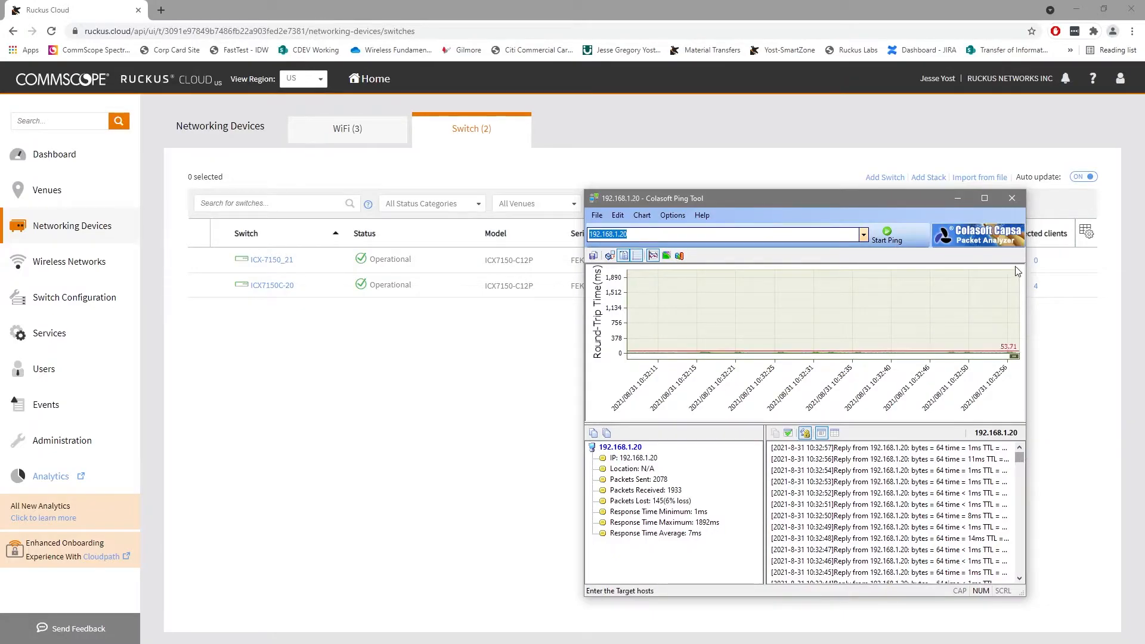
click(985, 198)
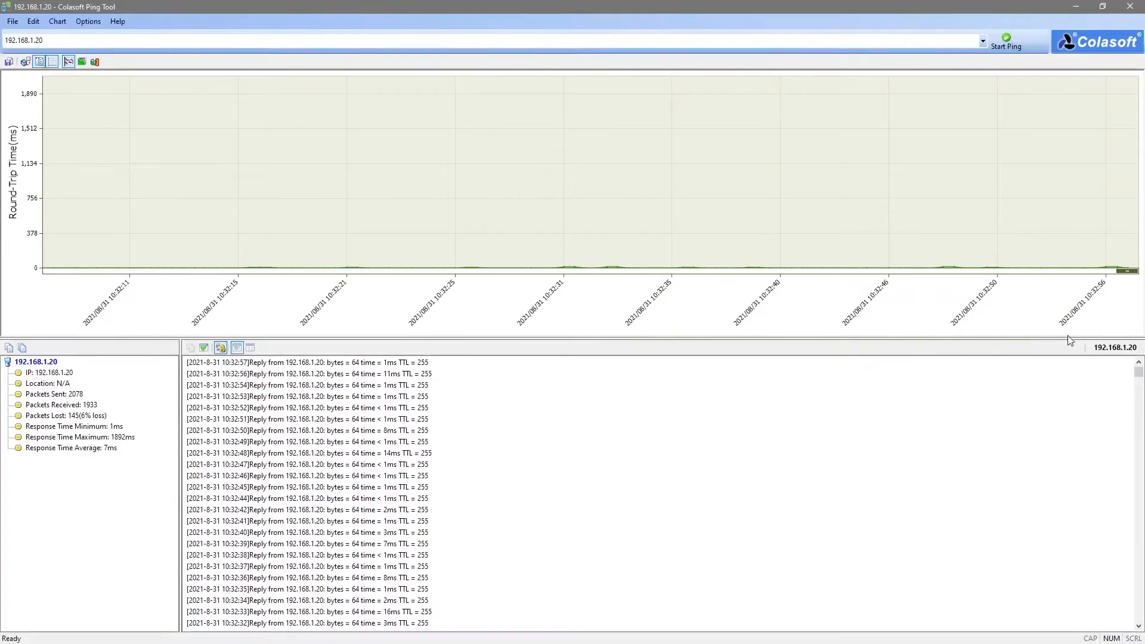
Review the ping log to find when replies from 192.168.1.20 stopped and when they resumed
drag(1139, 371, 1139, 391)
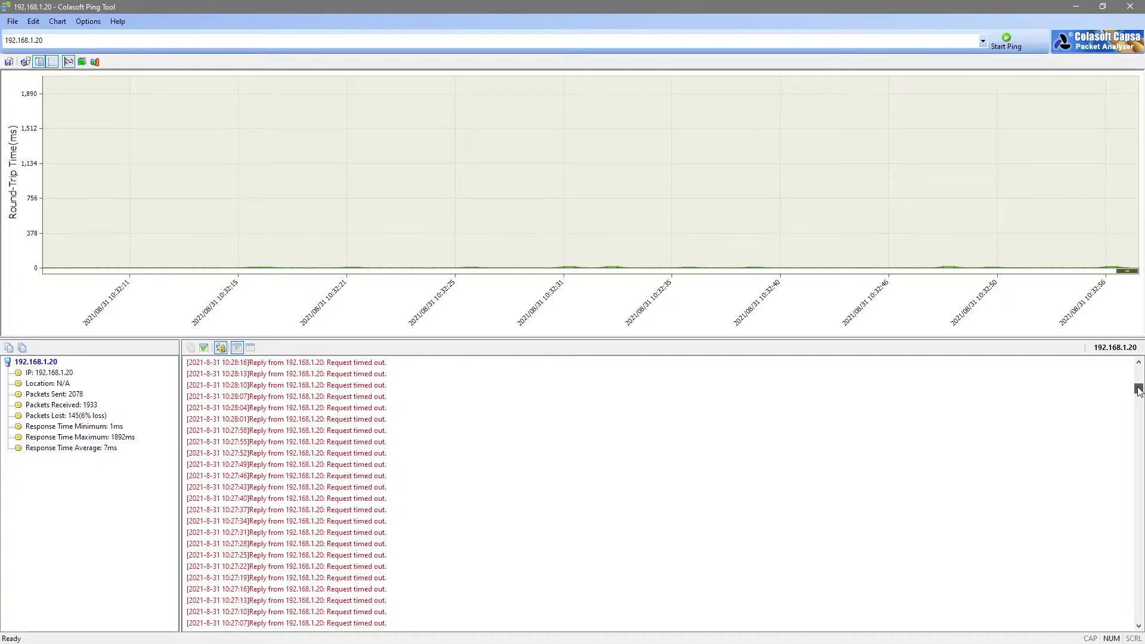
drag(1139, 389, 1140, 397)
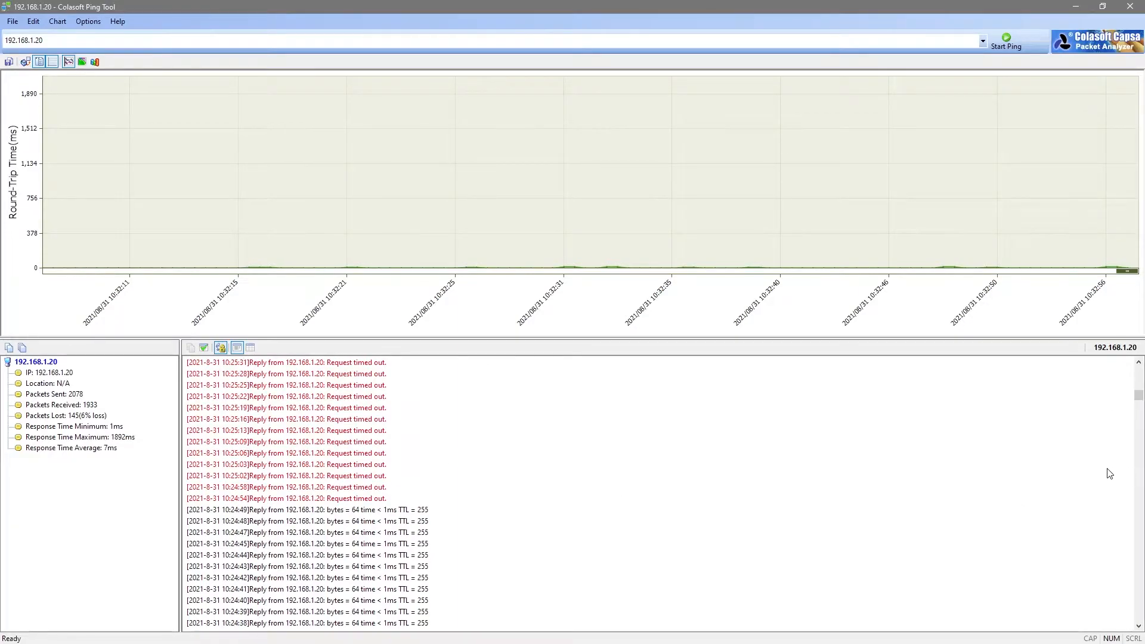
drag(1140, 406, 1139, 387)
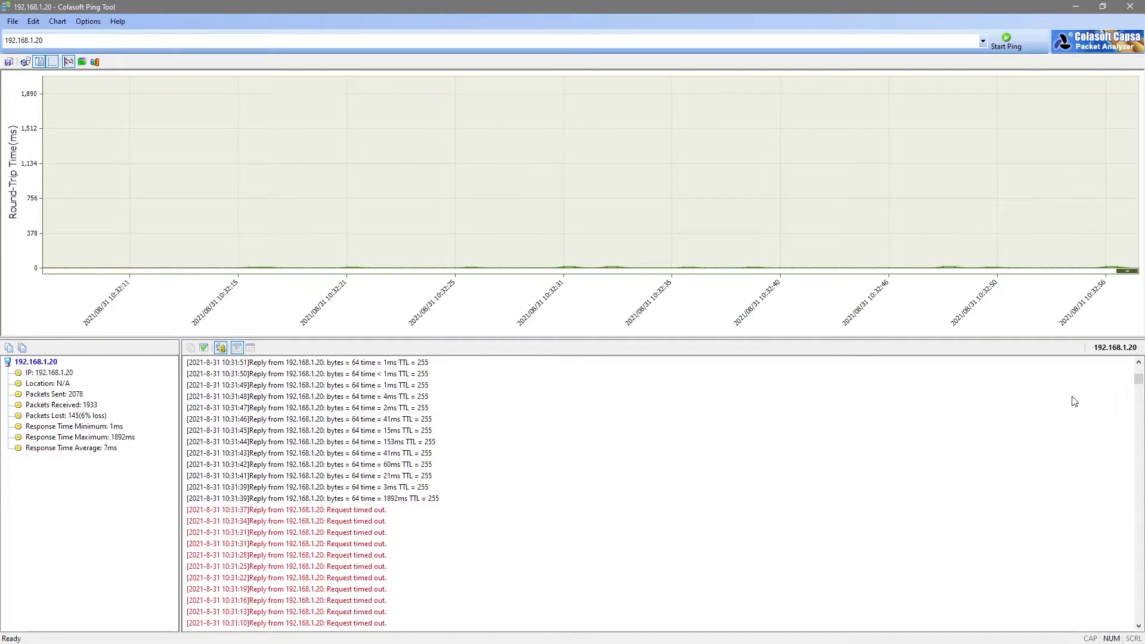
drag(1139, 379, 1138, 367)
Close the ping tool and open the details of switch ICX7150C-20 in RUCKUS Cloud
click(1131, 7)
click(595, 354)
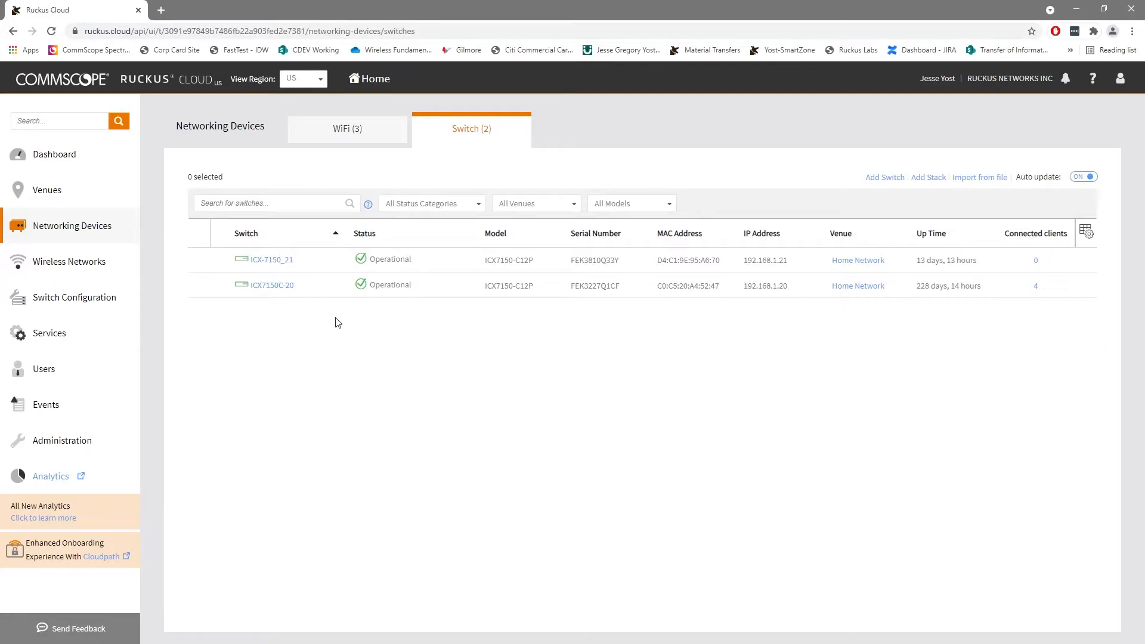
click(281, 292)
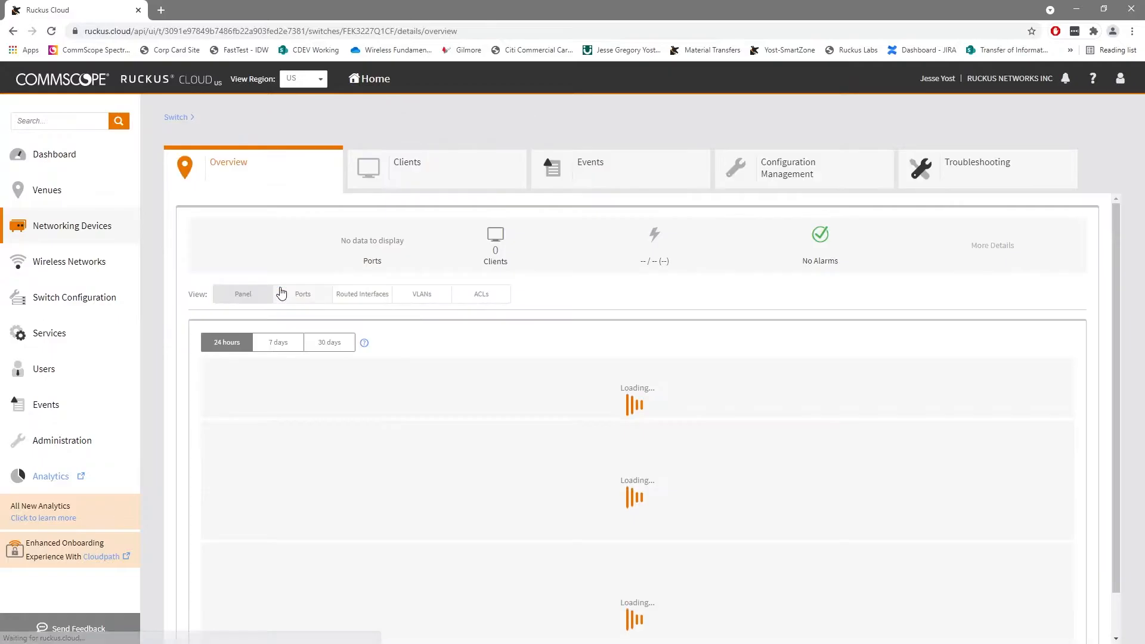
Open a CLI session to switch ICX7150C-20 and enter privileged mode with the en command
click(1097, 133)
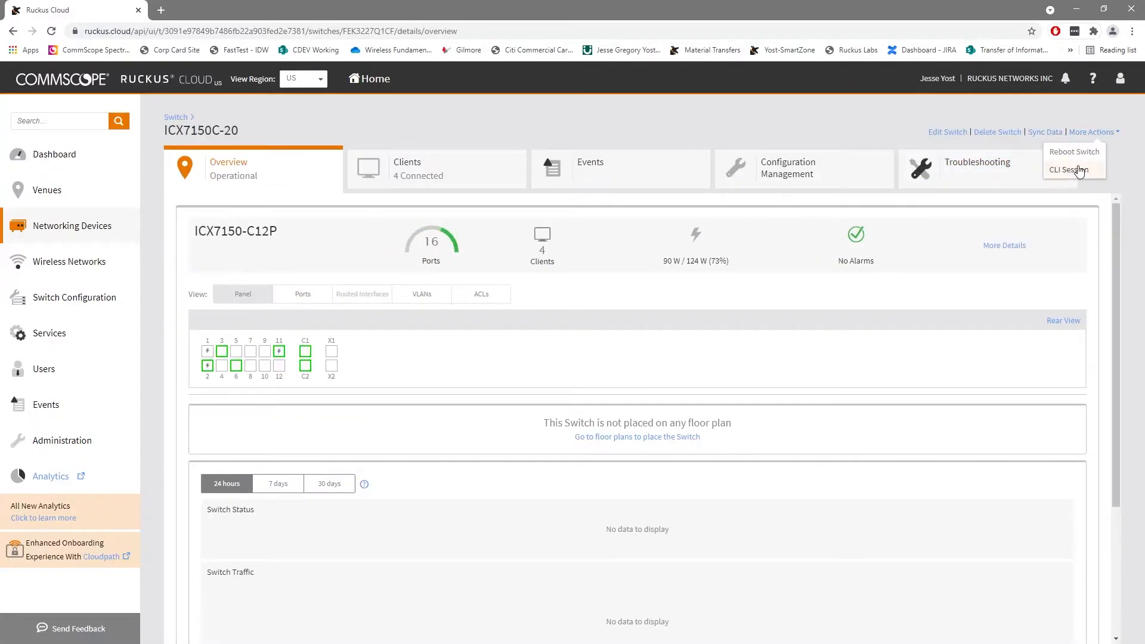
click(1065, 170)
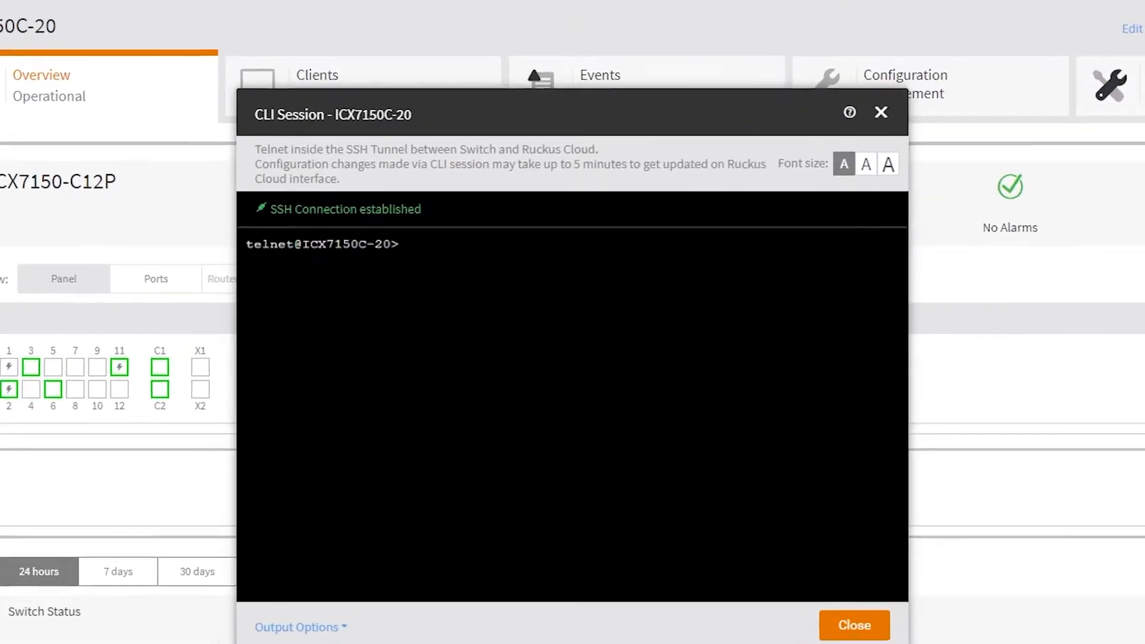
text(en)
key(Return)
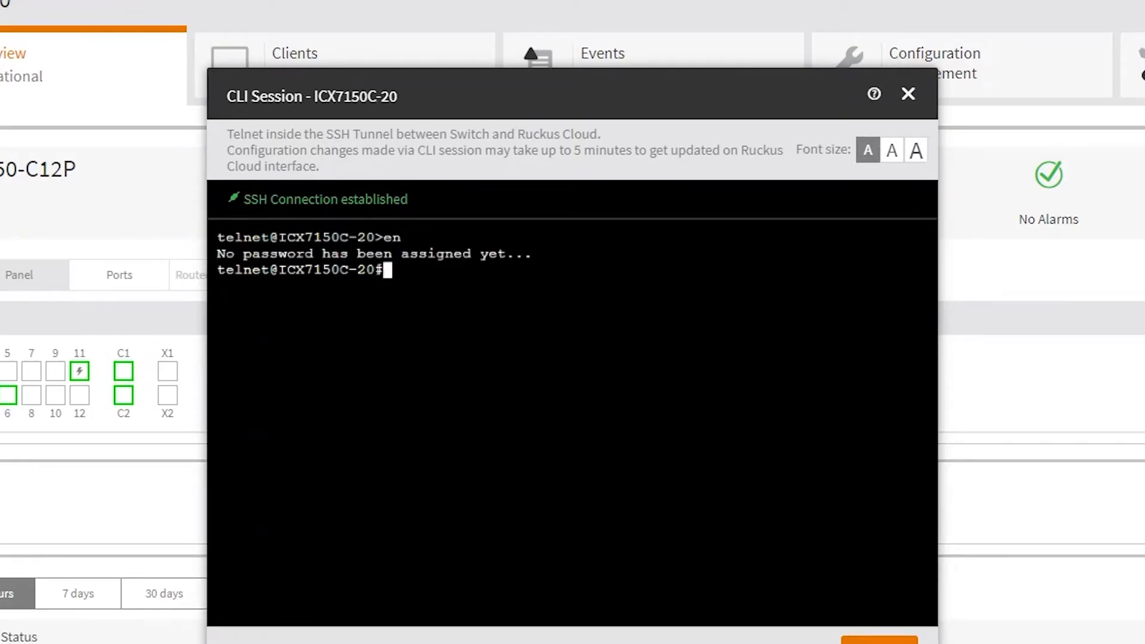
Display the switch's version information with sh ver and page through to the end of the output
text(sh ver)
key(Return)
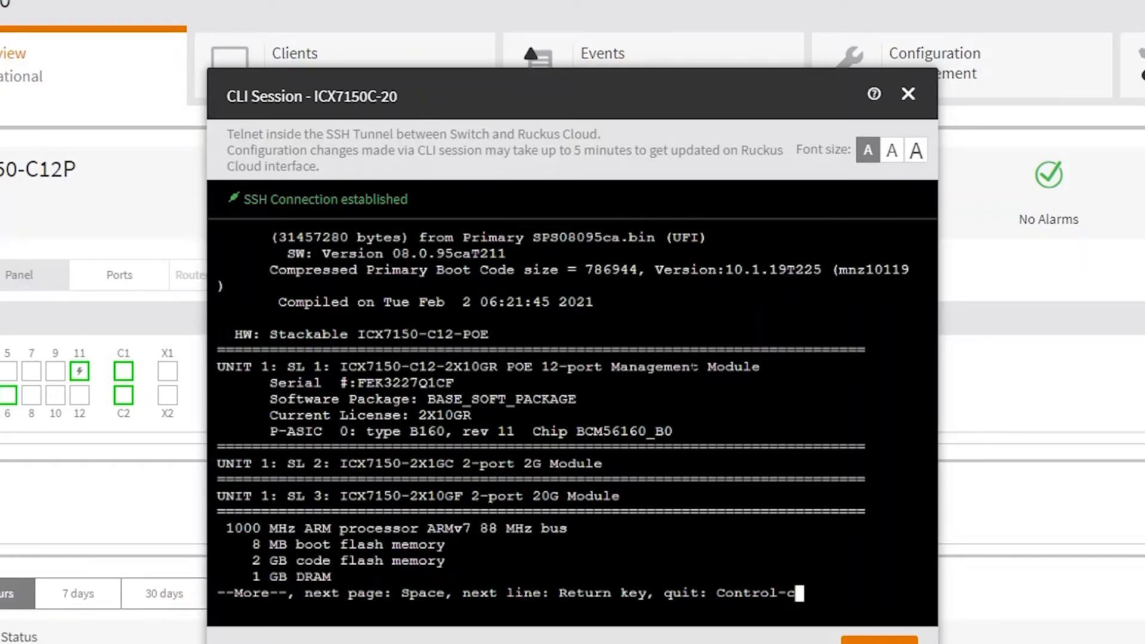
key(space)
key(Return)
key(Return)
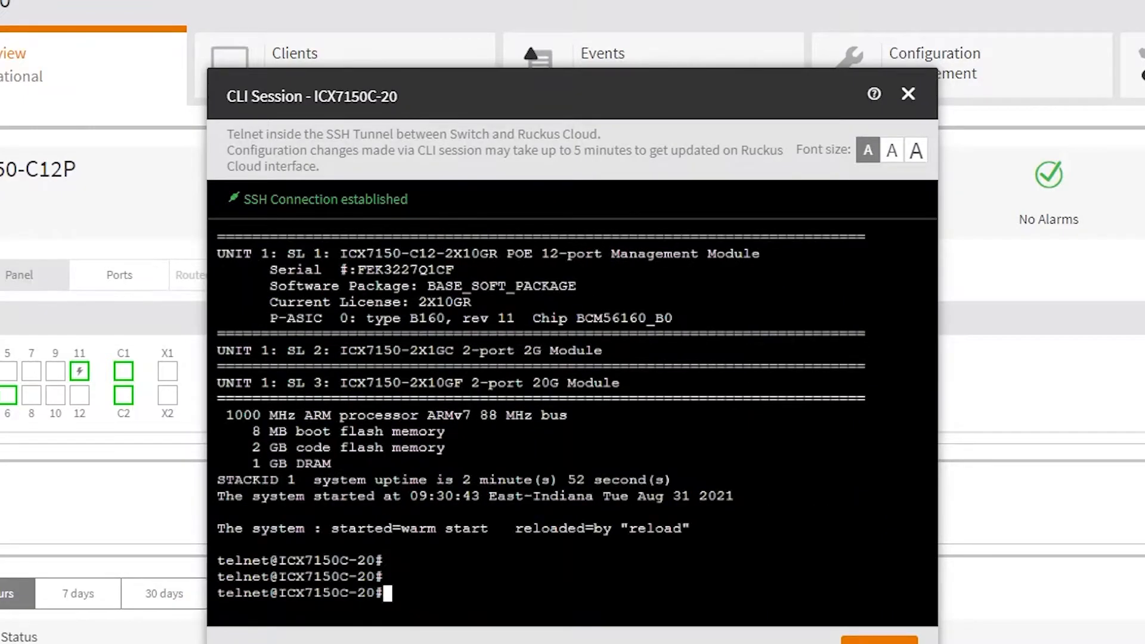
Display the running configuration with sh run and review its VLAN, IP, manager registrar and interface settings through to the end
text(sh run)
key(Return)
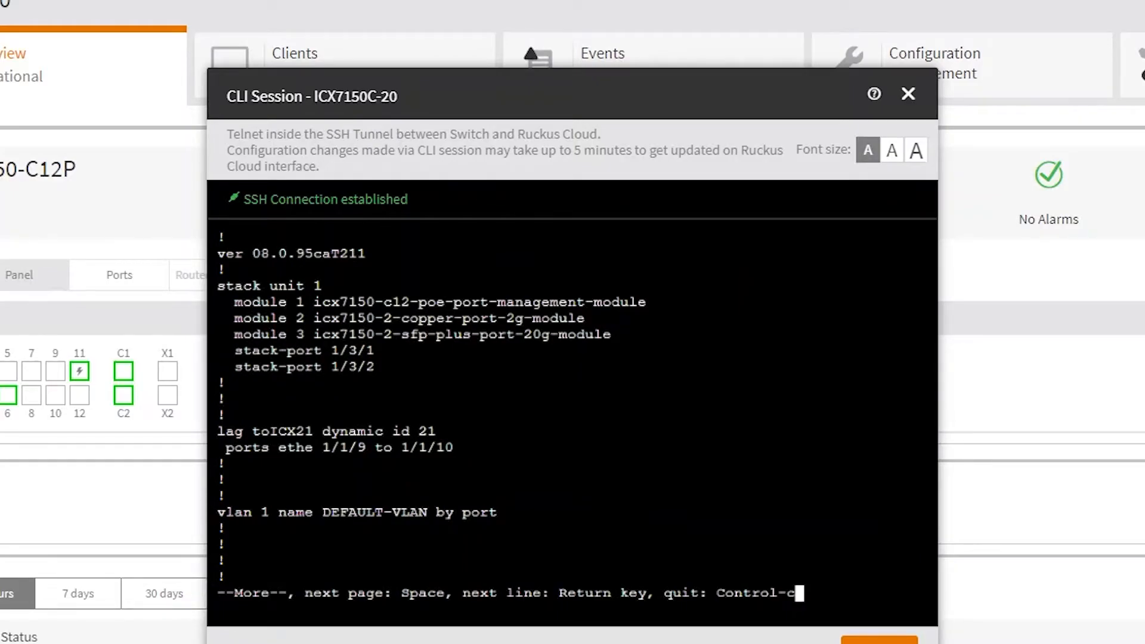
key(space)
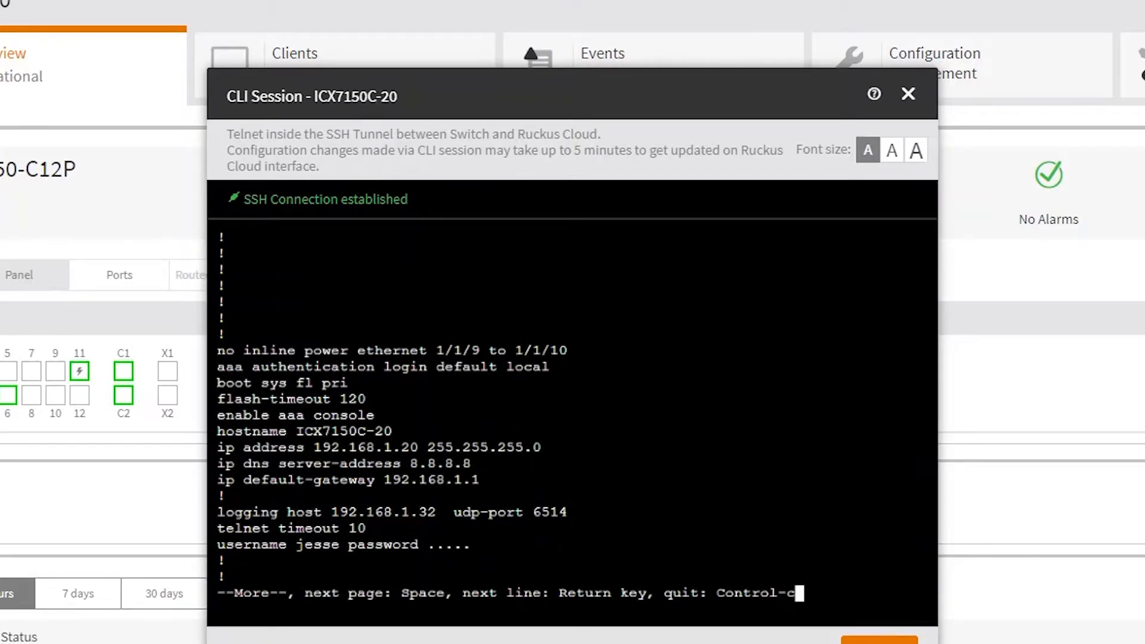
key(space)
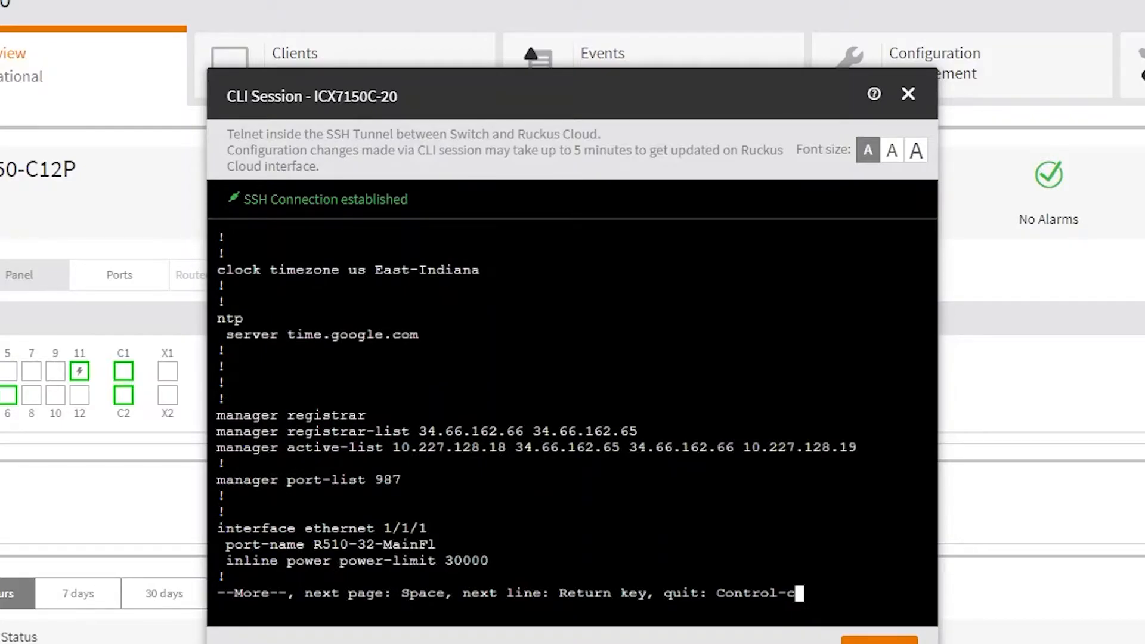
key(space)
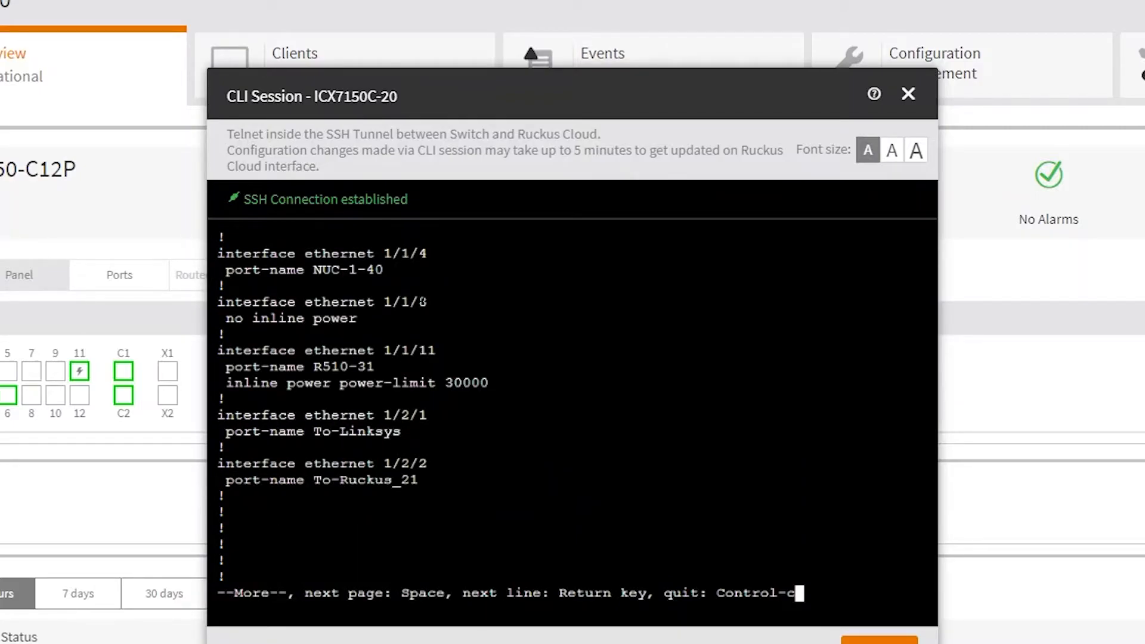
key(space)
key(Return)
key(Return)
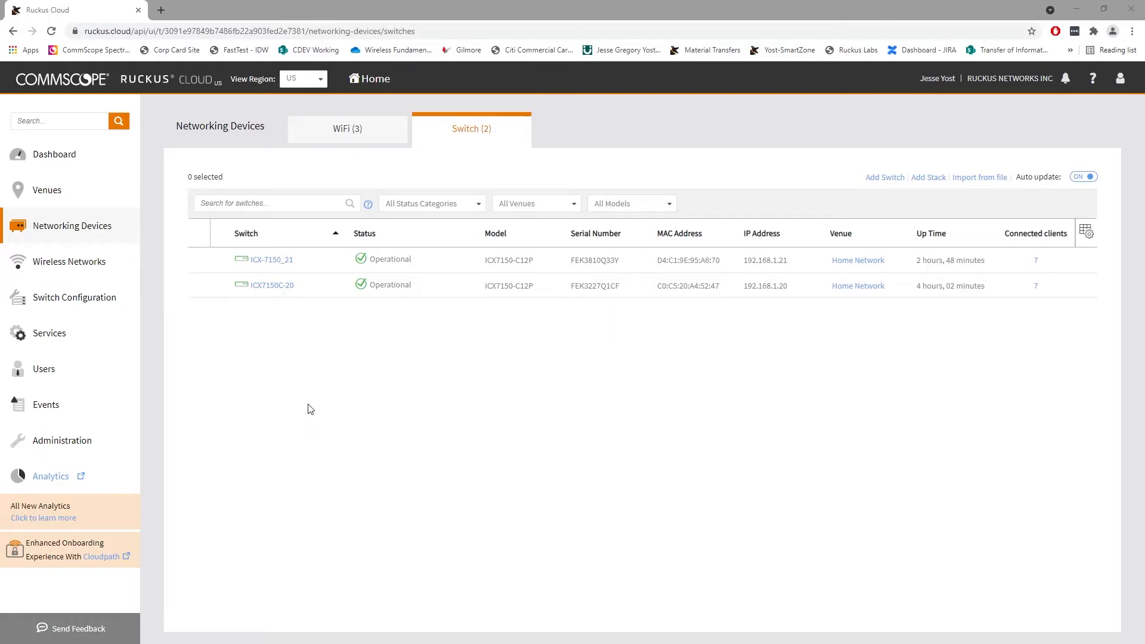
Open the details of switch ICX-7150_21 and examine its port panel, status, traffic and resource utilization for 24 hours
click(272, 261)
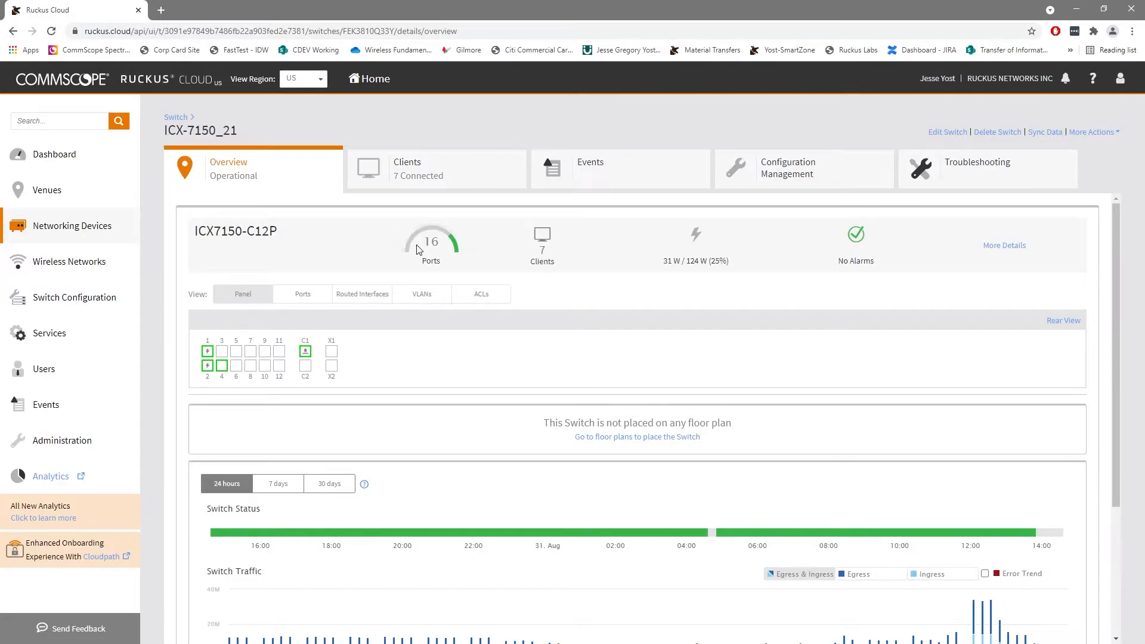
mouse_move(452, 240)
mouse_move(206, 354)
scroll(494, 375, down, 3)
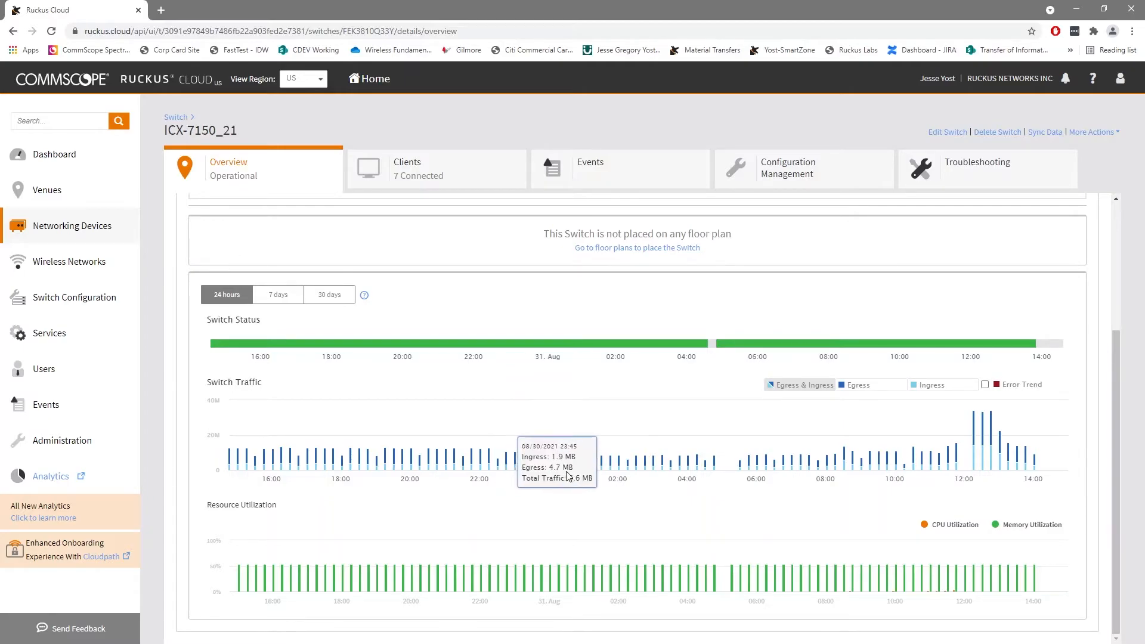
mouse_move(573, 543)
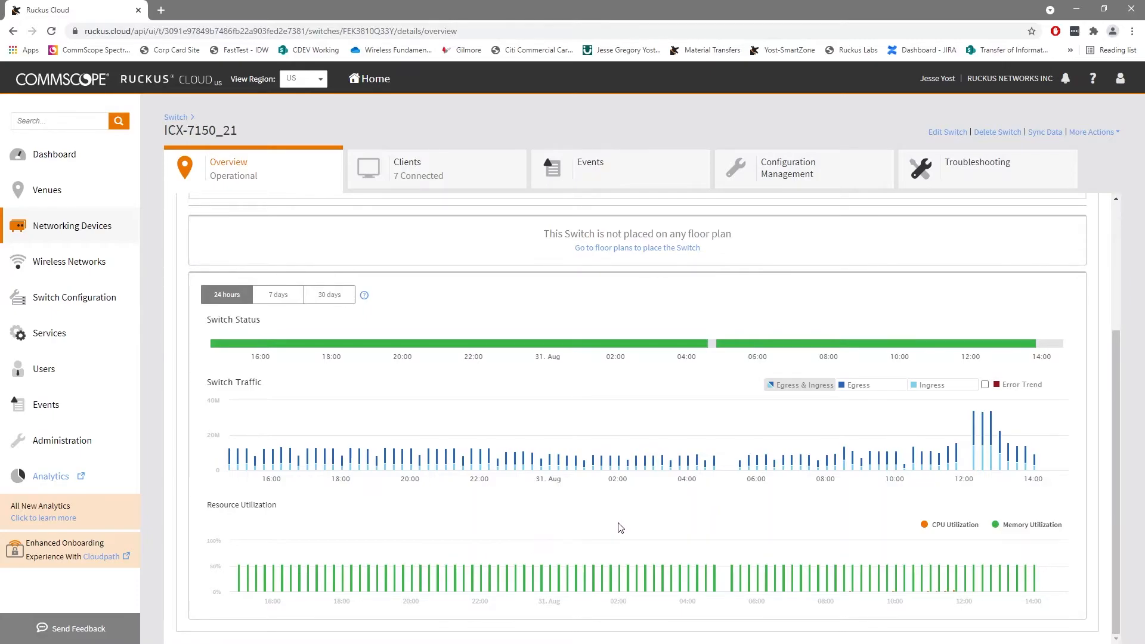
scroll(620, 528, up, 4)
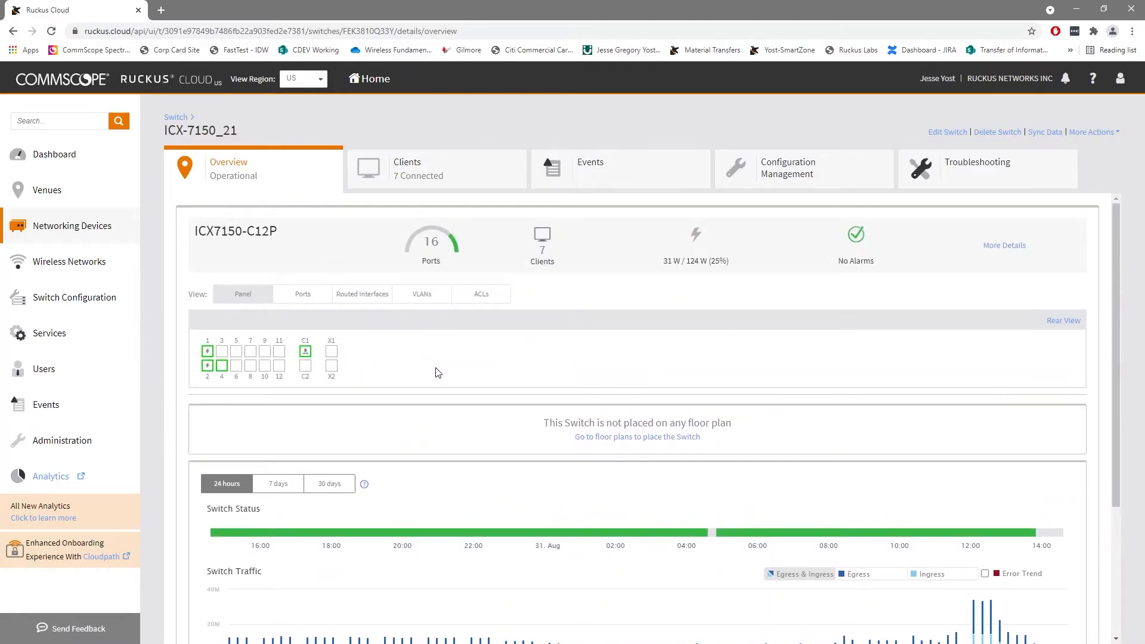
Review the status, PoE usage, VLANs and neighbors of the switch's ports, and show its routed interfaces
click(304, 296)
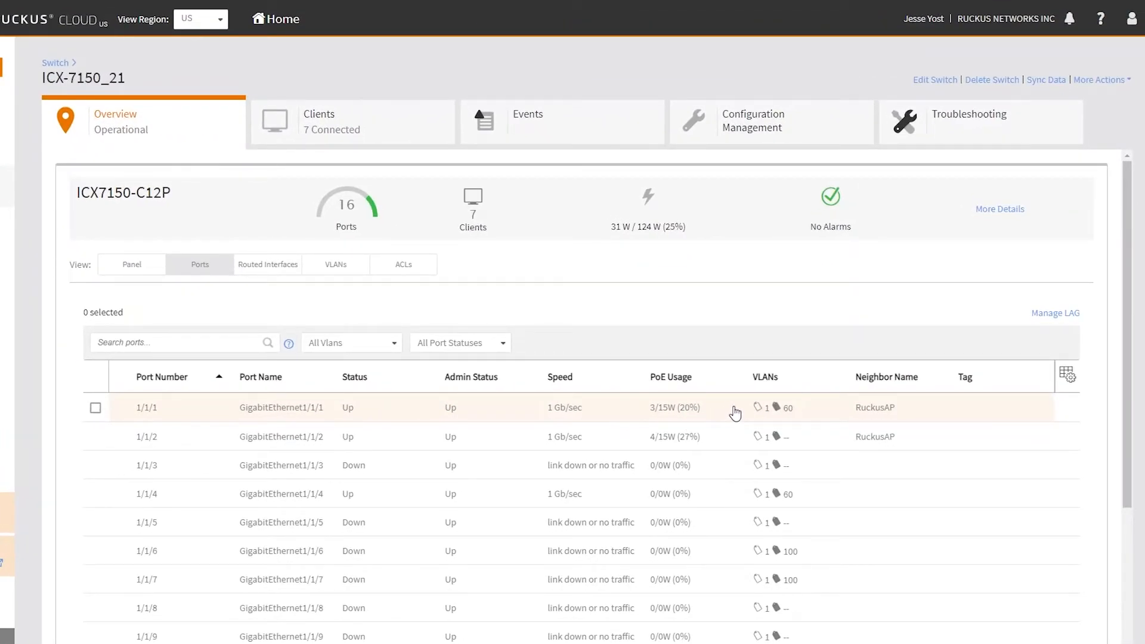
scroll(832, 412, down, 4)
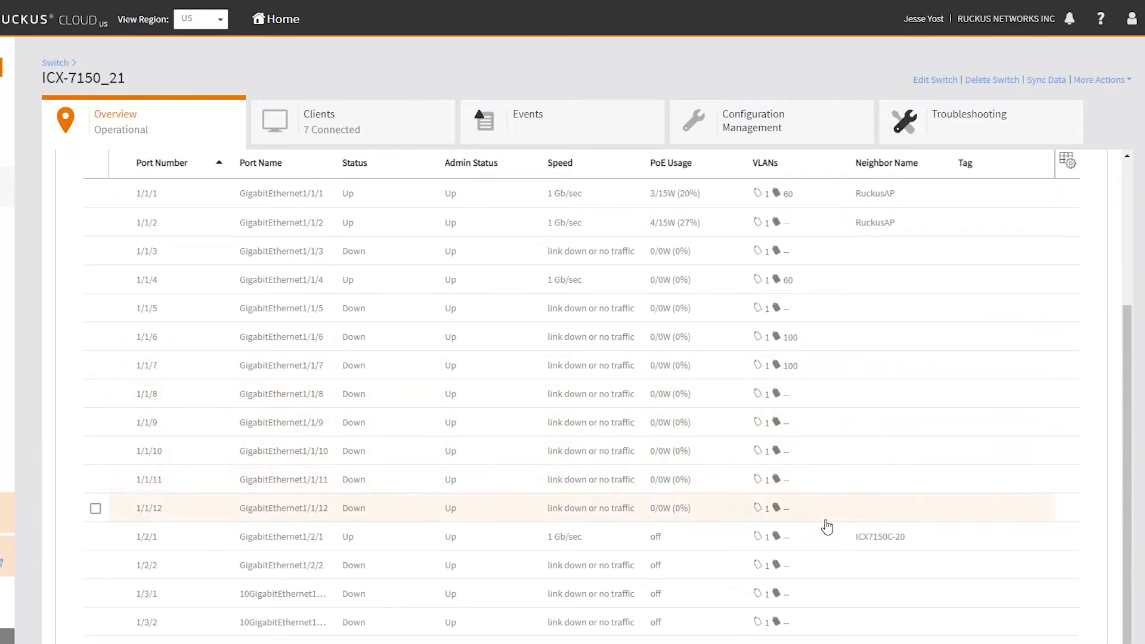
scroll(823, 537, up, 4)
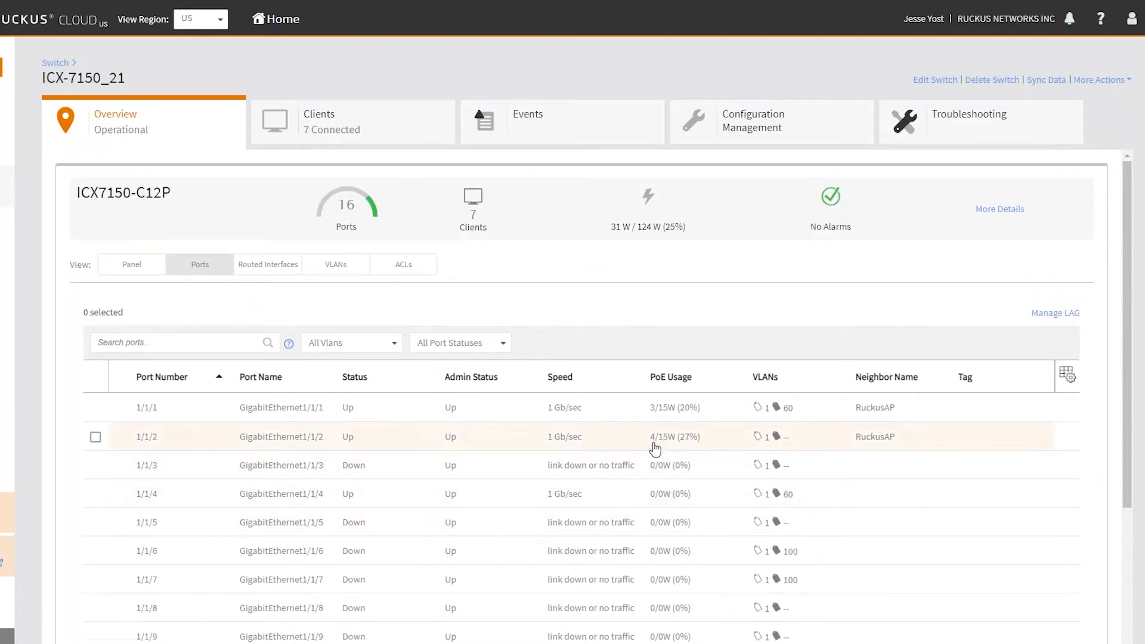
click(278, 269)
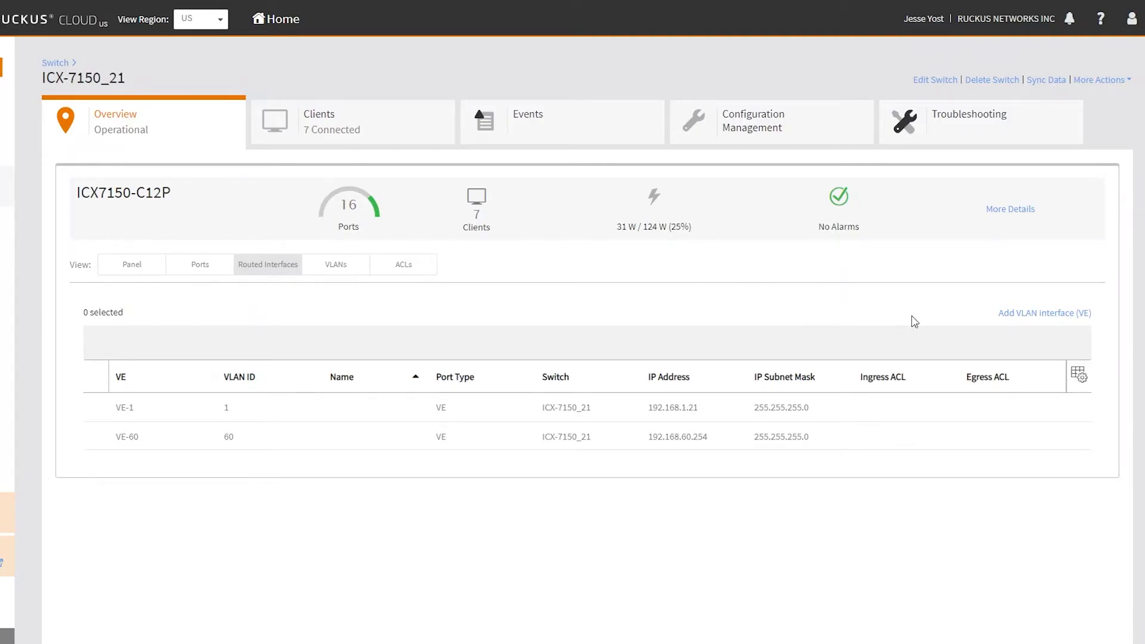
click(1019, 316)
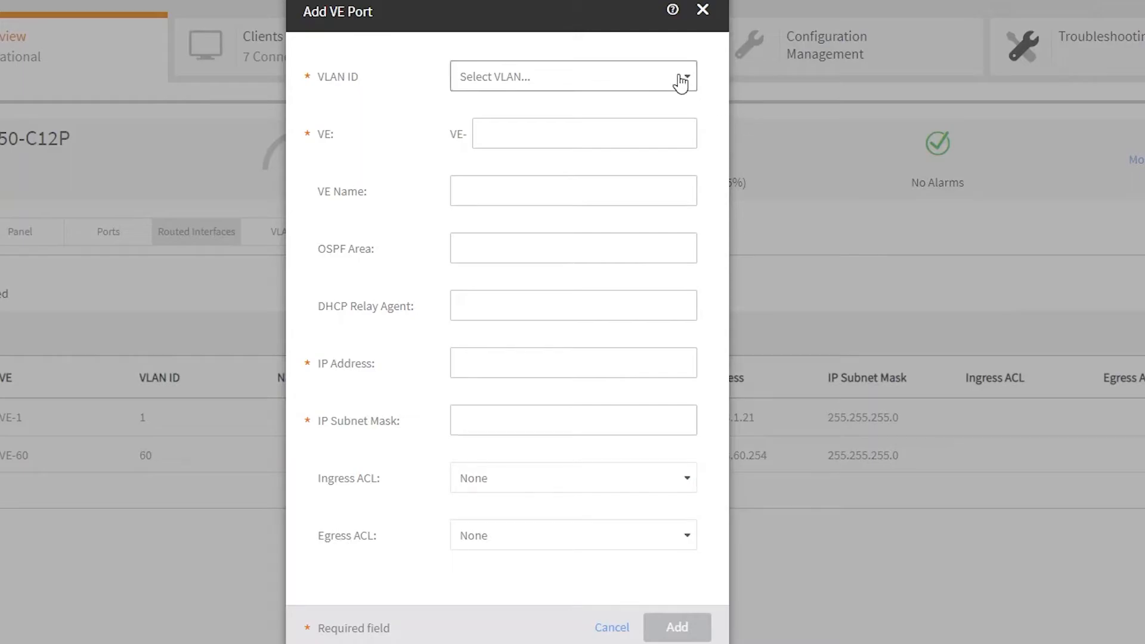
click(682, 80)
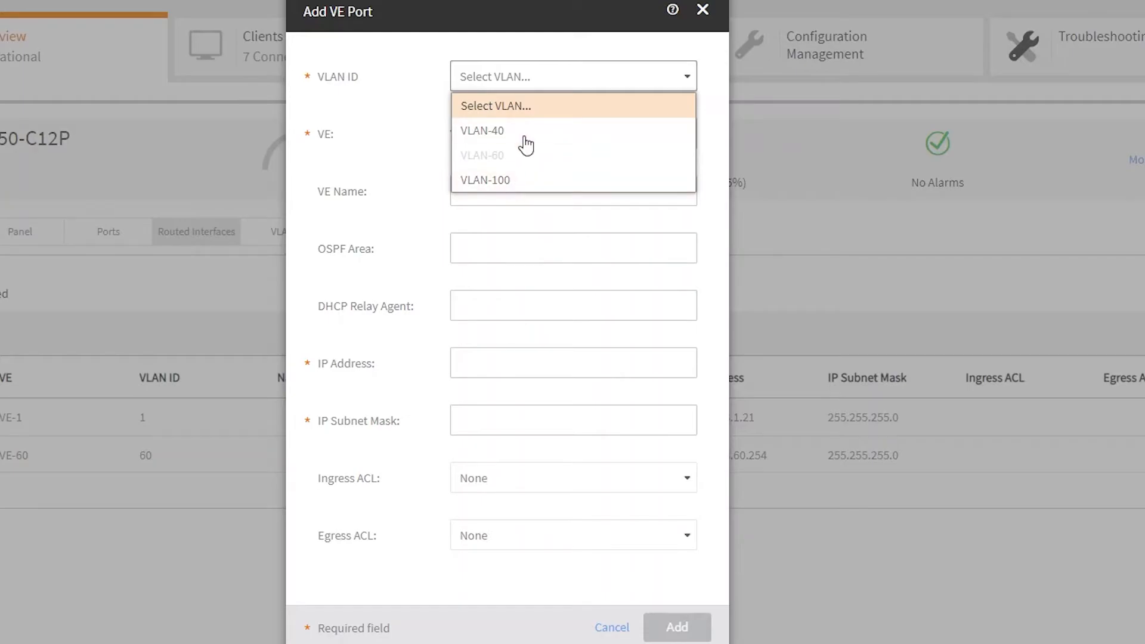
click(515, 132)
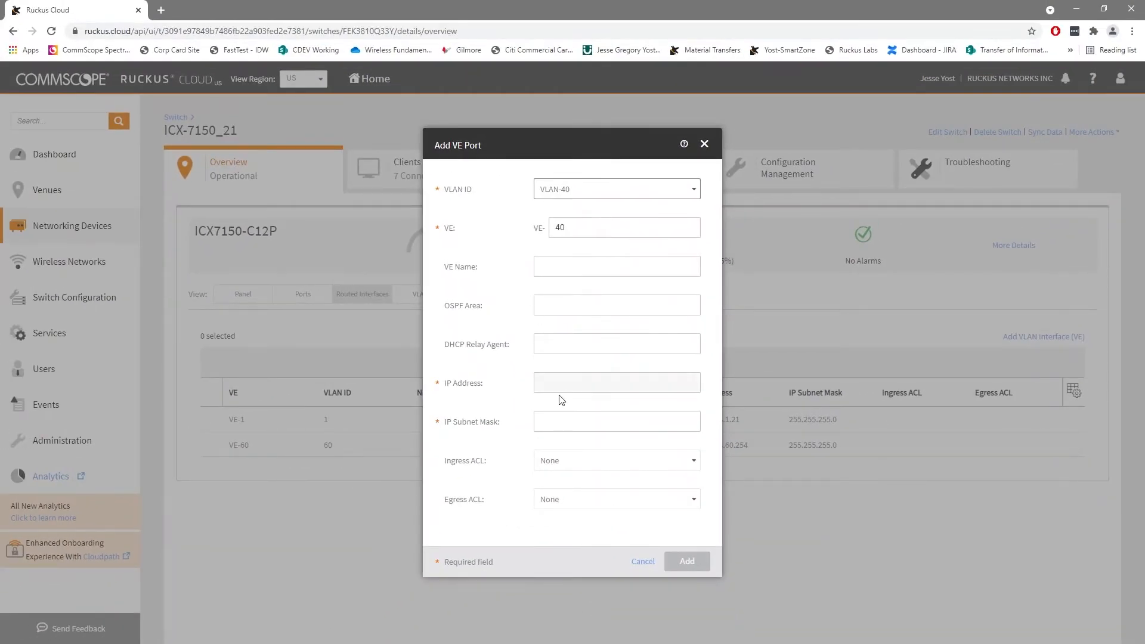
click(645, 568)
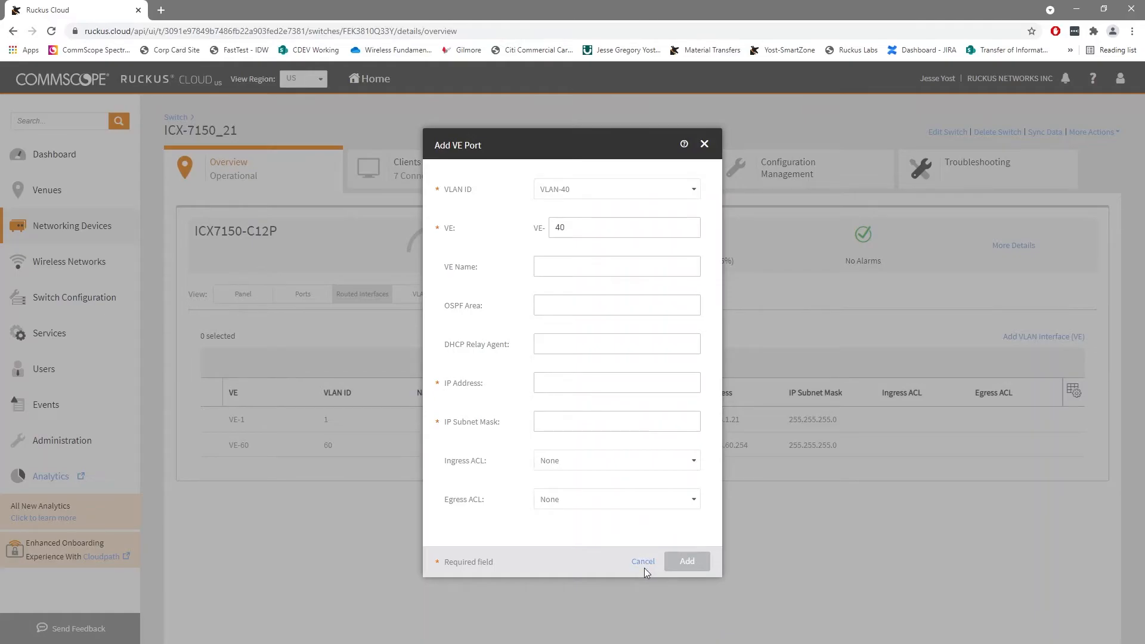
click(644, 562)
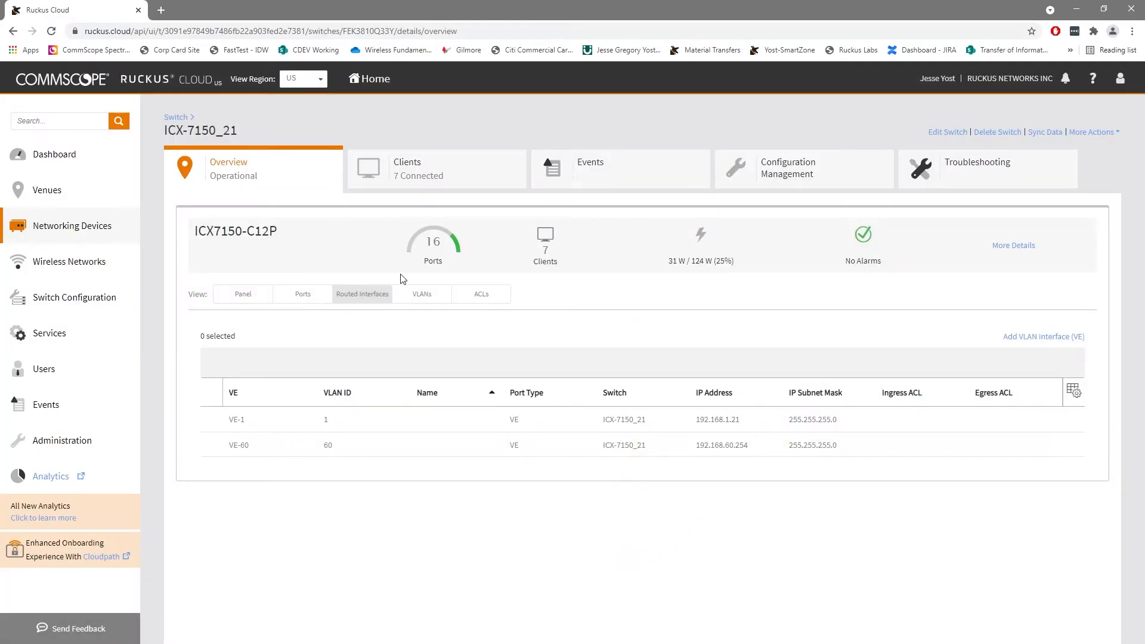
Review the switch's VLANs and ACLs, return to the VLAN list and show the additional switch actions
click(426, 306)
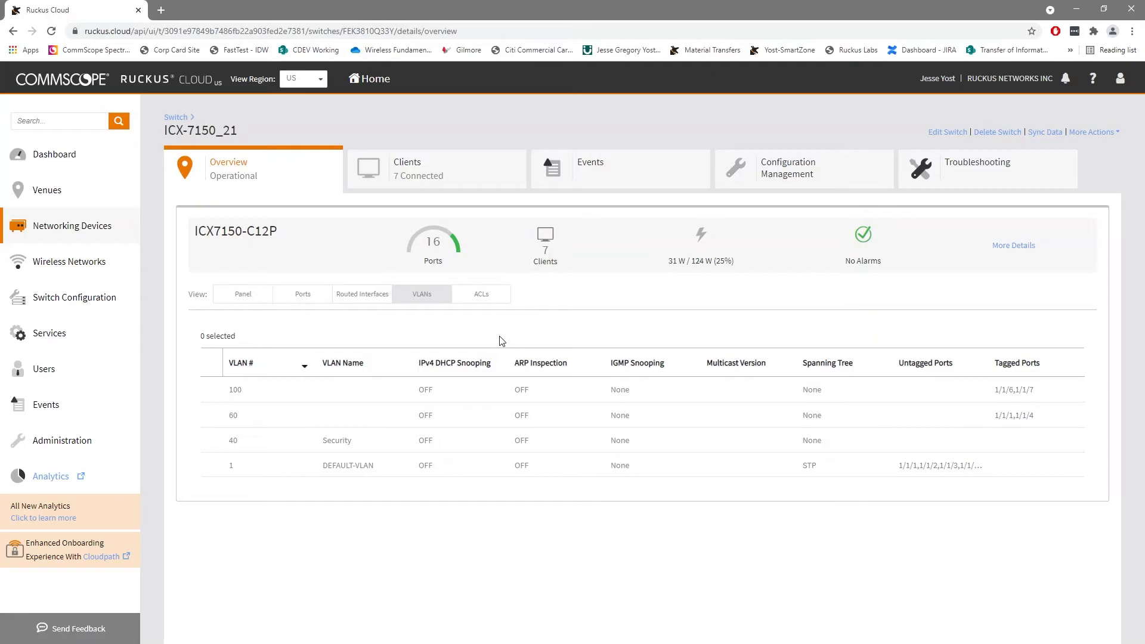
click(489, 299)
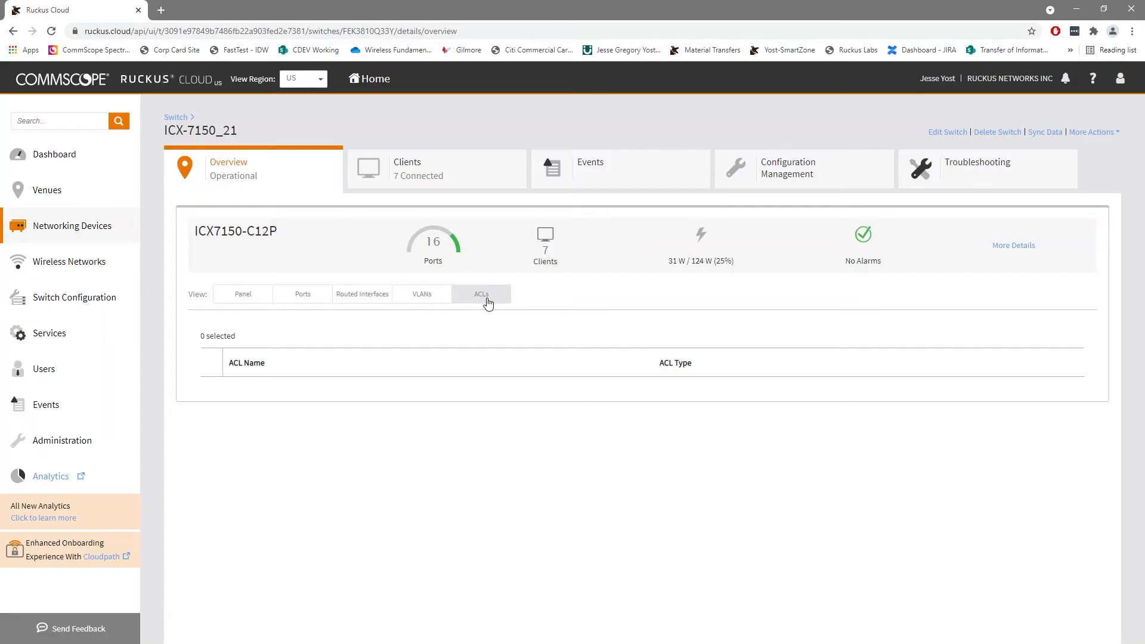
click(436, 301)
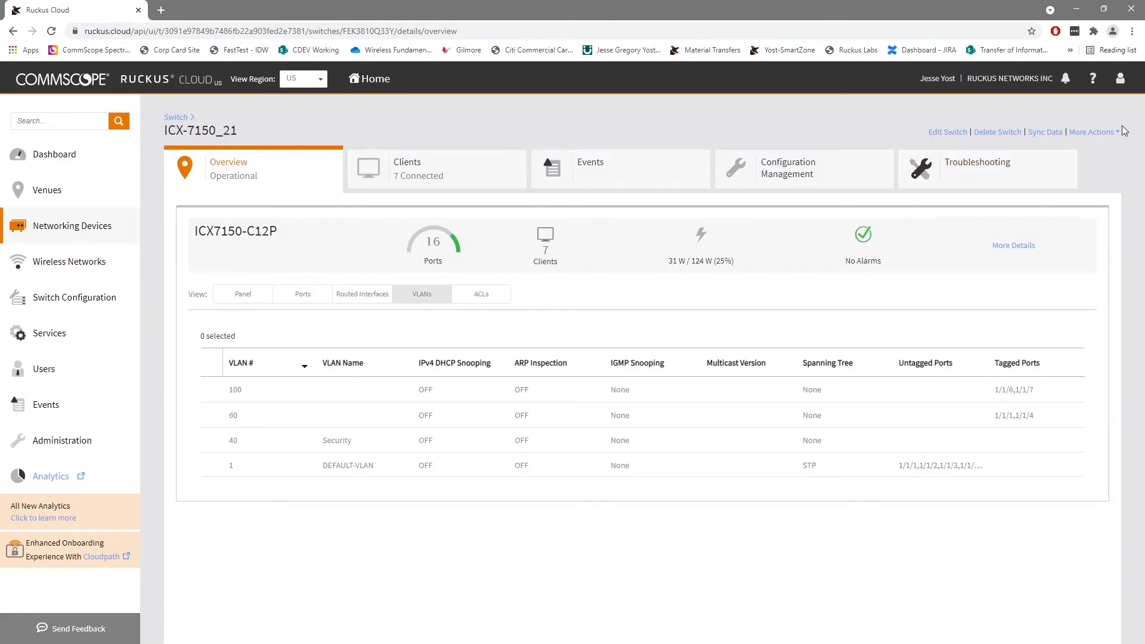
click(1105, 134)
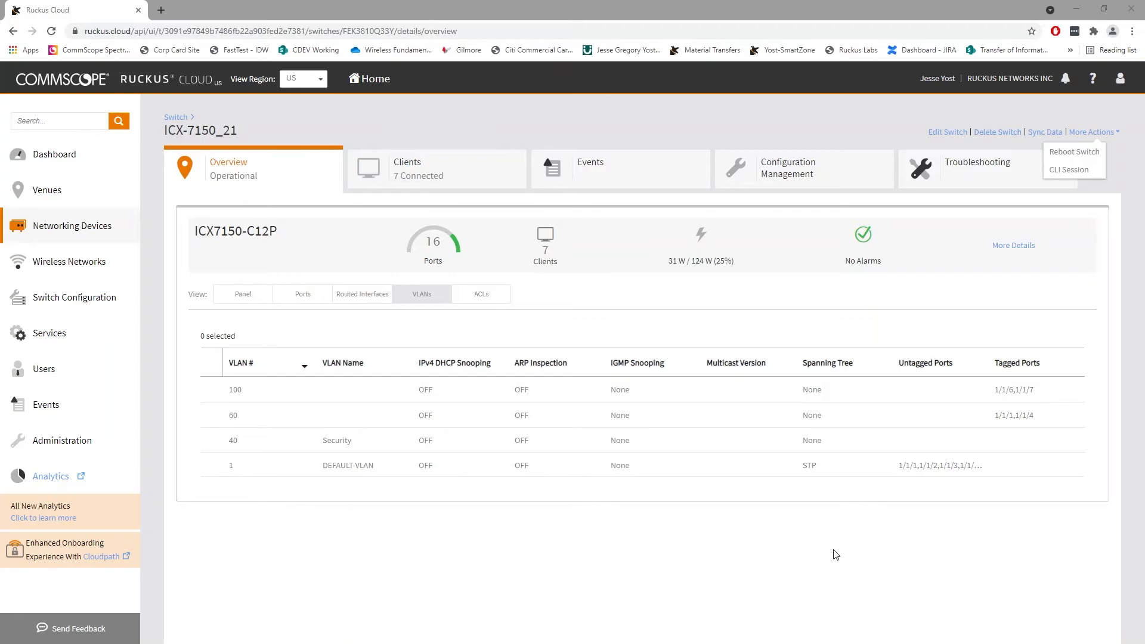
click(852, 177)
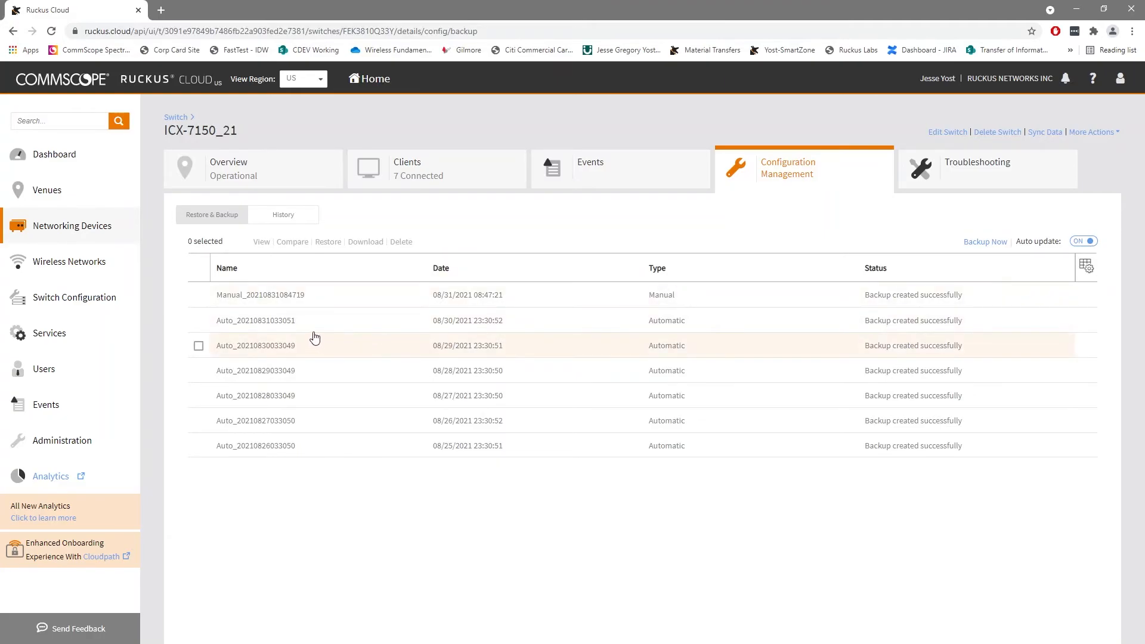
click(199, 321)
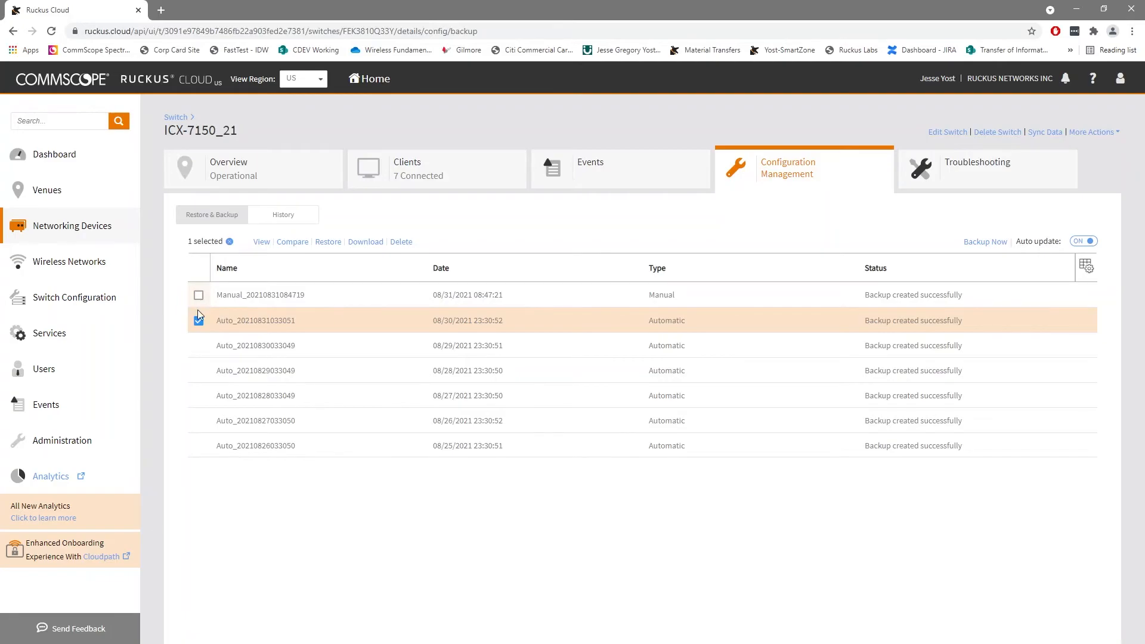
click(168, 284)
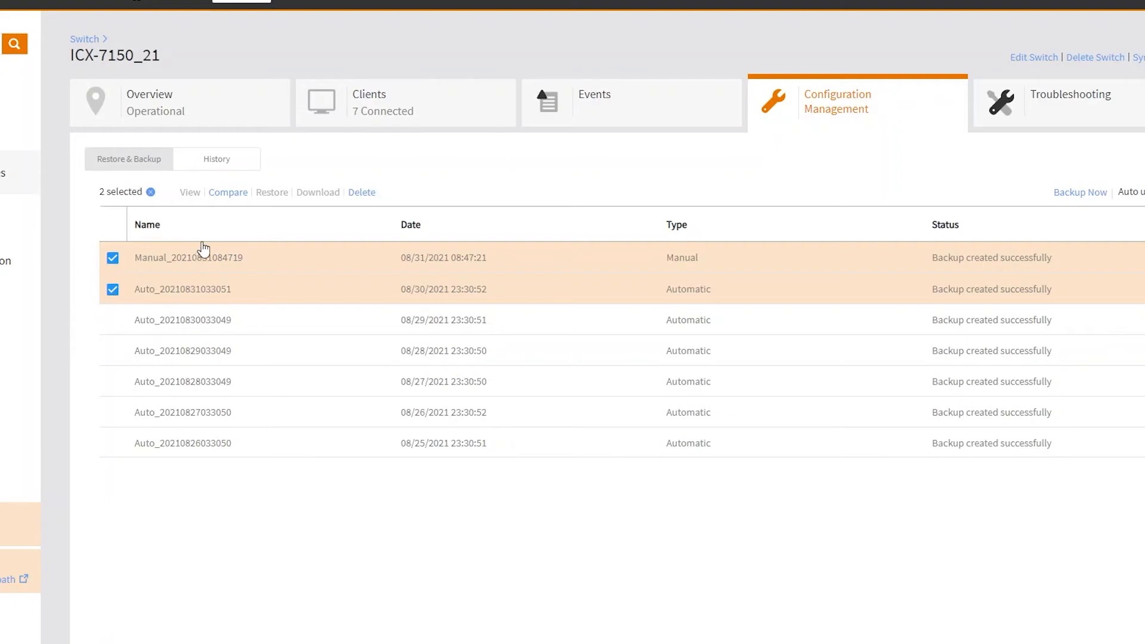
click(229, 193)
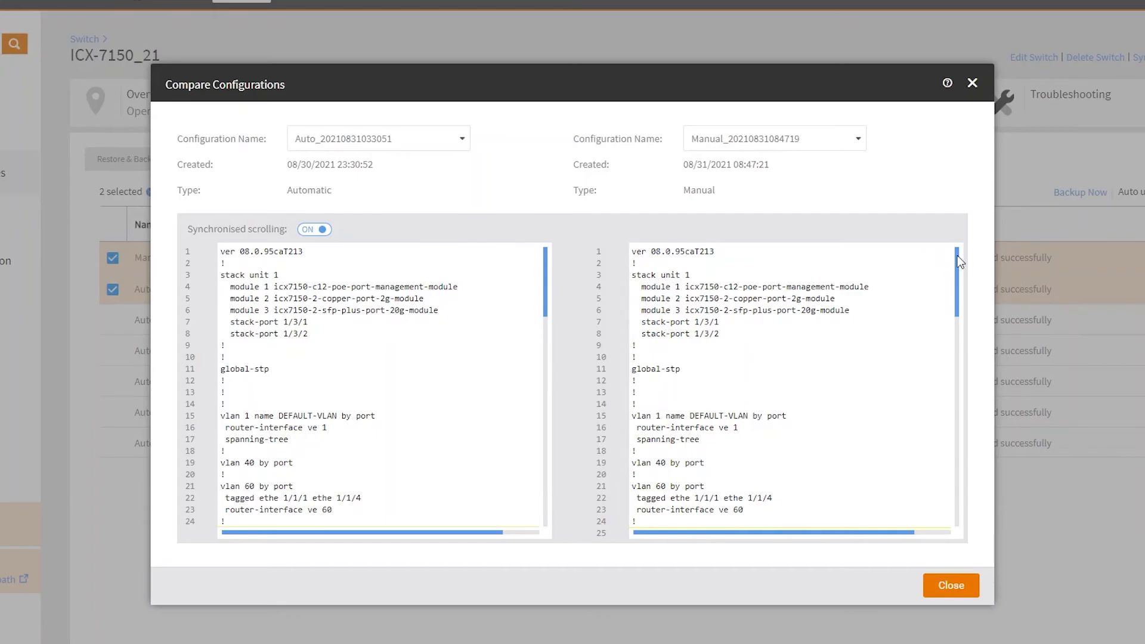
Examine the highlighted differences between the two backup configurations and close the comparison
drag(958, 255, 957, 300)
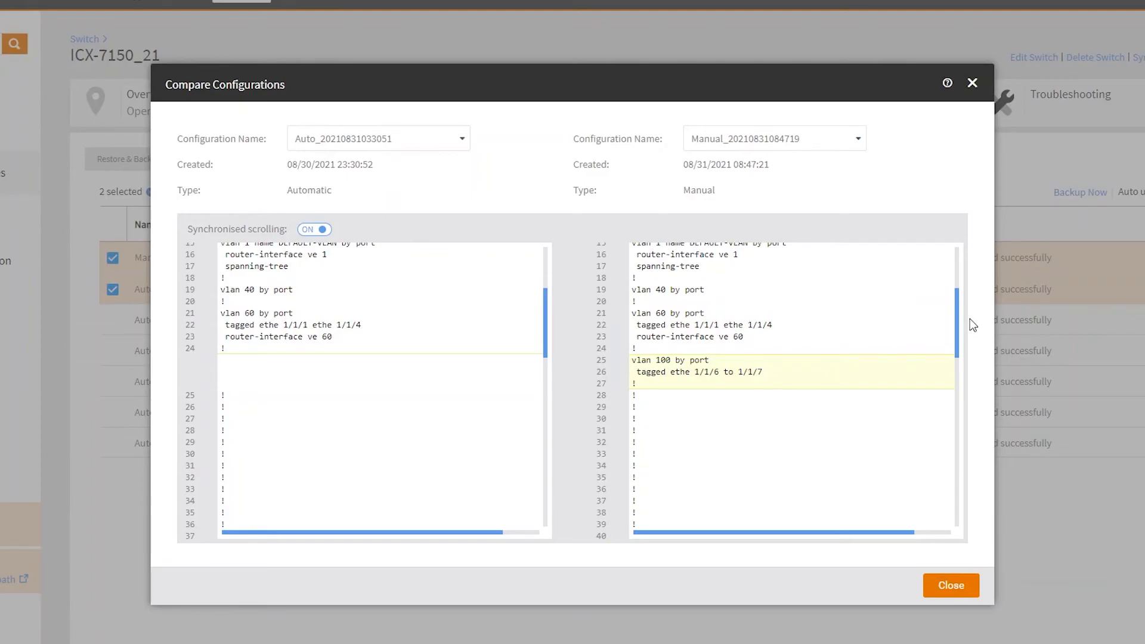
drag(957, 313, 958, 466)
scroll(944, 343, up, 15)
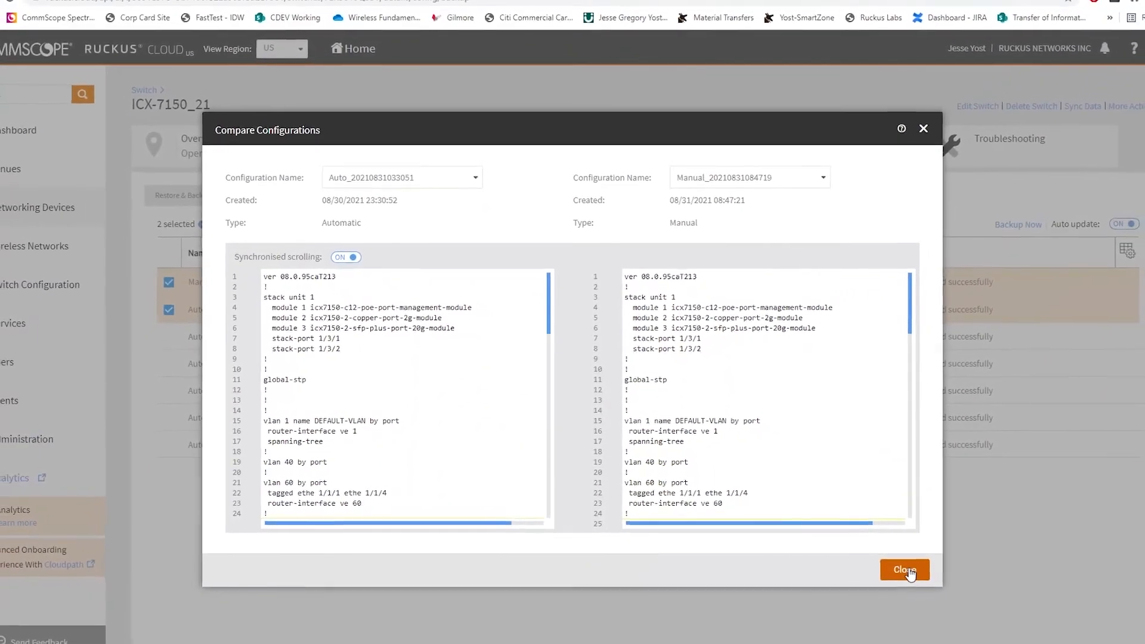
click(905, 570)
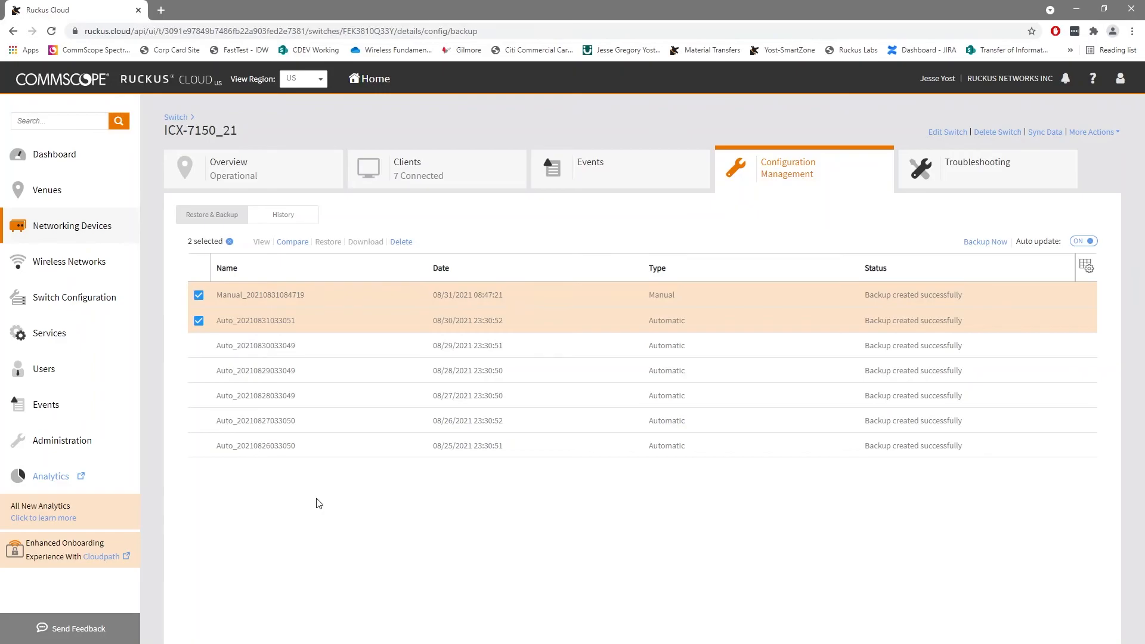
Open the configuration history, view the commands applied at 08/31/2021 11:53:47 and close the details
click(284, 216)
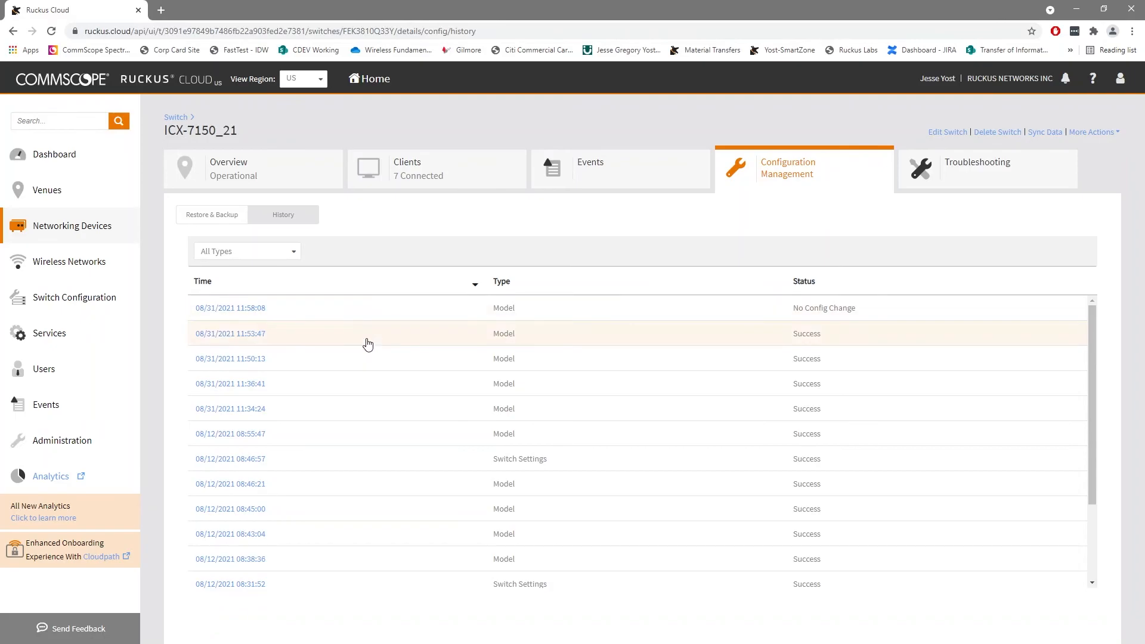
click(238, 335)
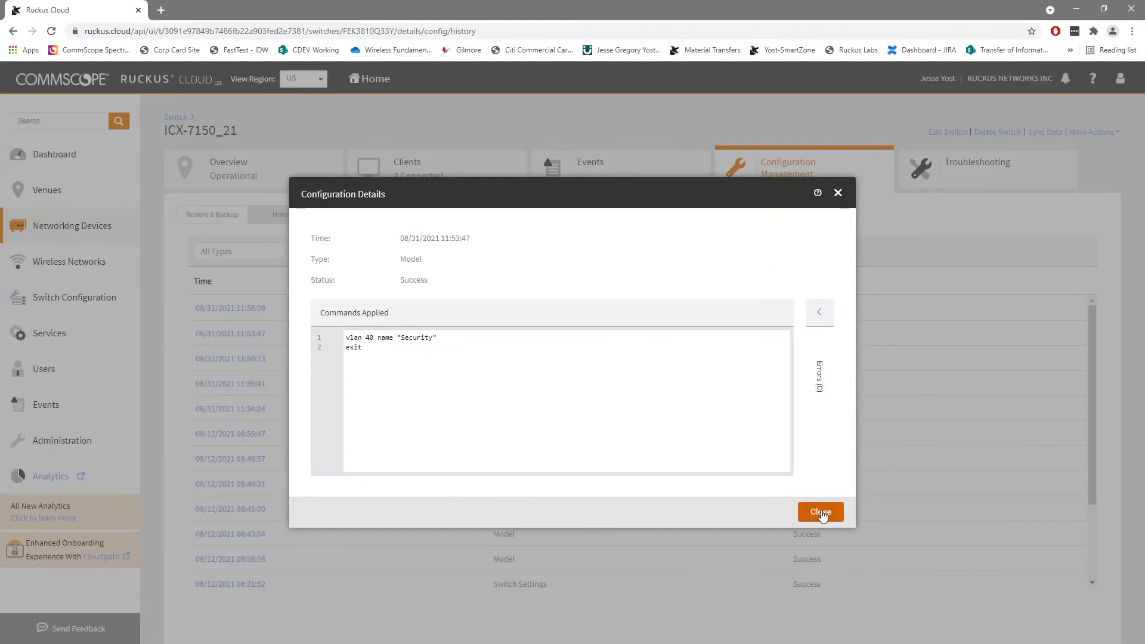
click(849, 533)
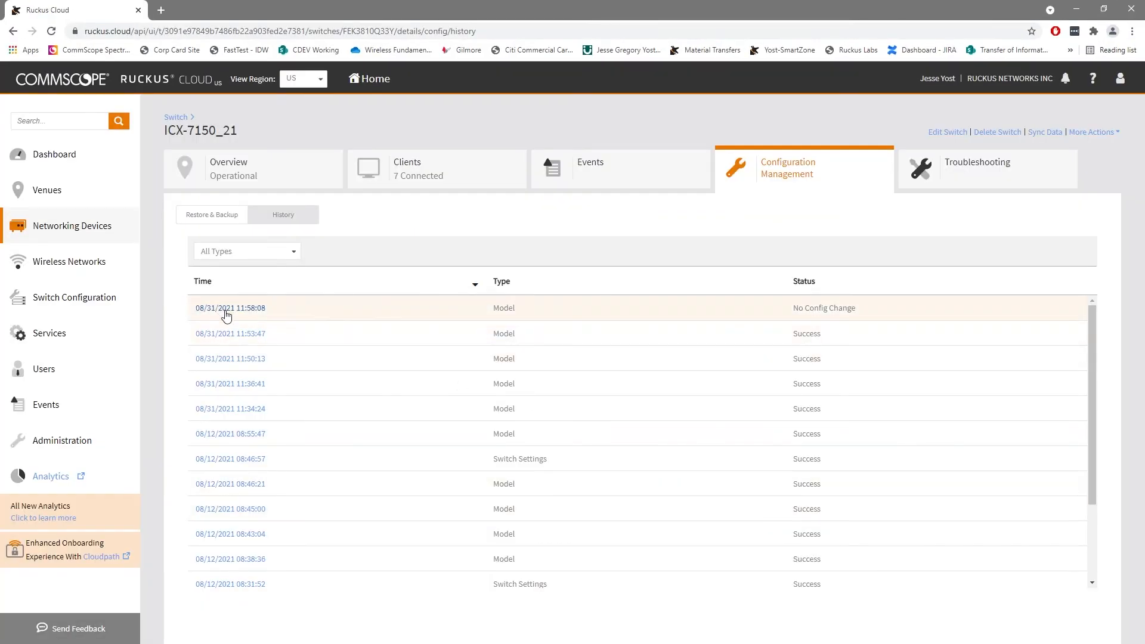